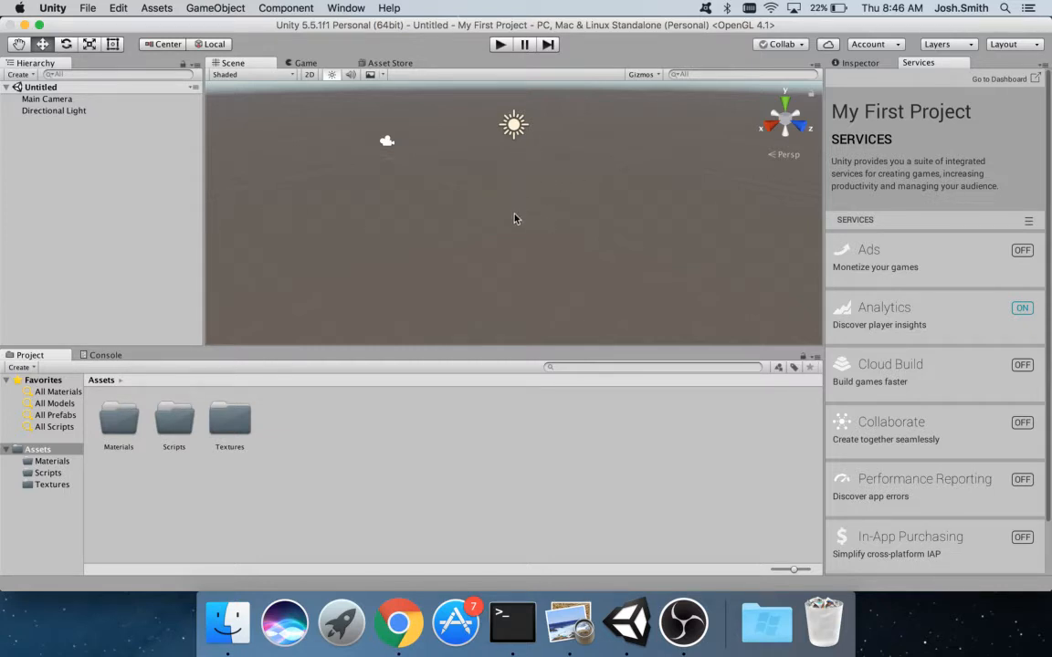
- Add a cube at the origin and show its components in the Inspector
{"action": "left_click", "coordinate": [208, 9]}
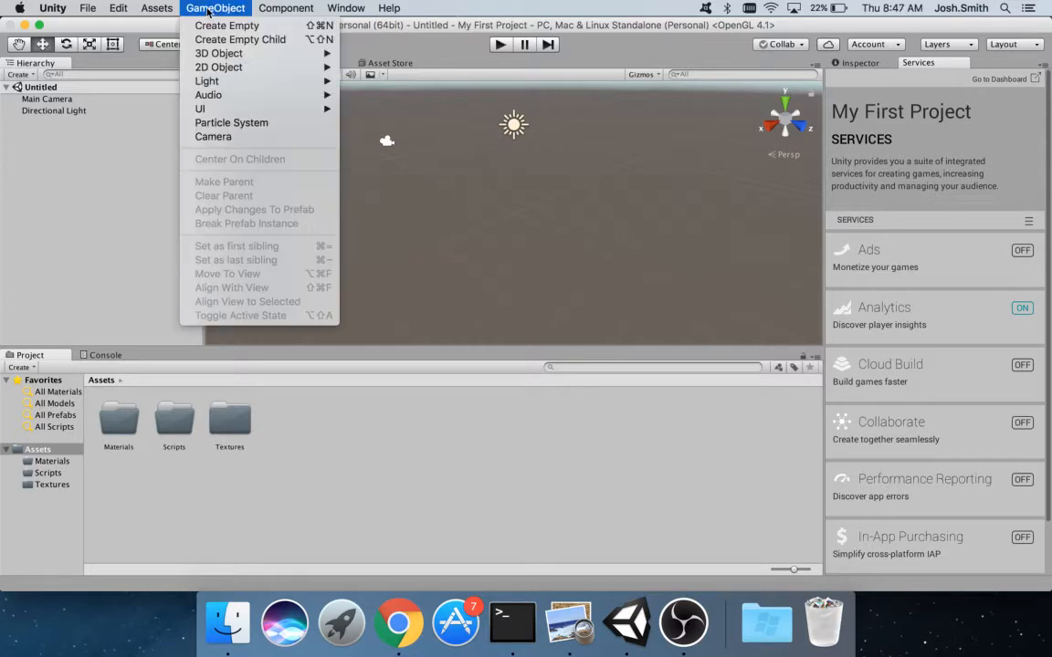
{"action": "mouse_move", "coordinate": [197, 55]}
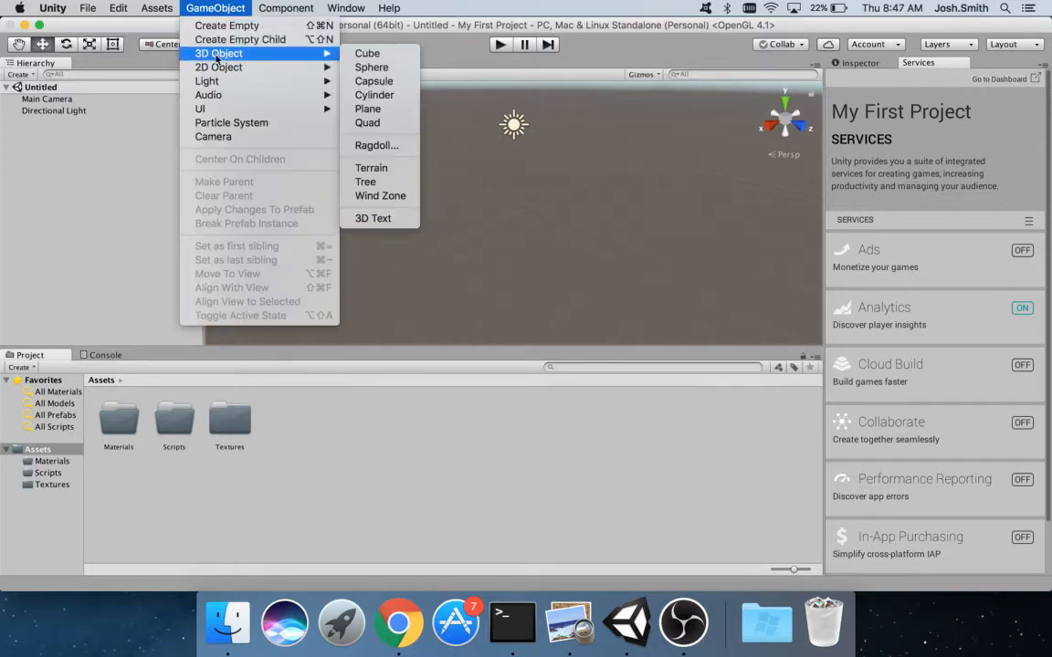
{"action": "left_click", "coordinate": [367, 54]}
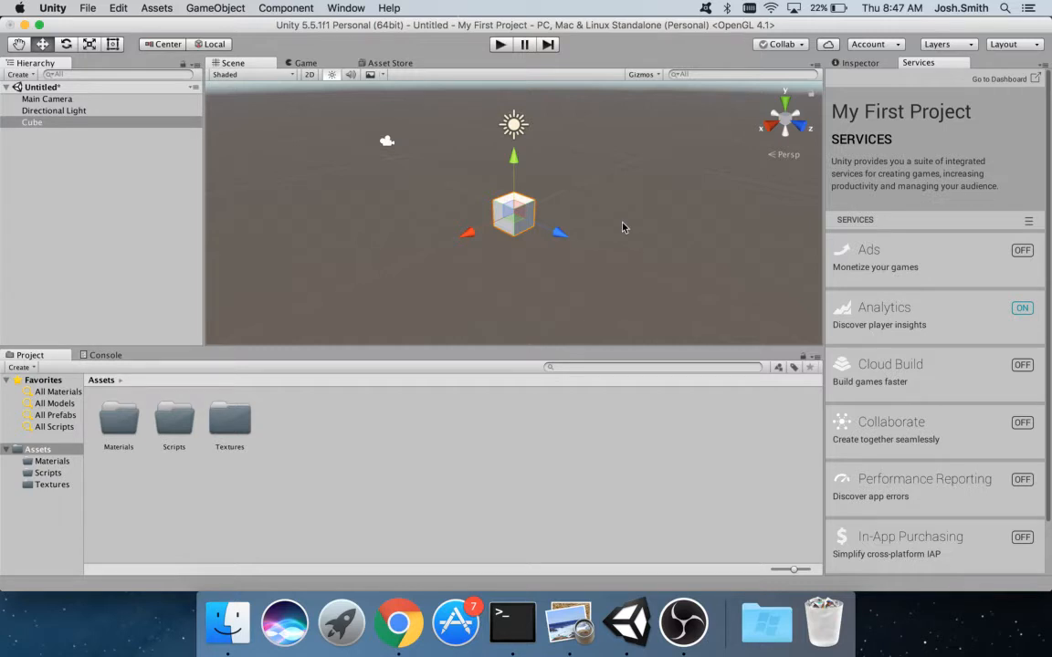
{"action": "left_click", "coordinate": [849, 63]}
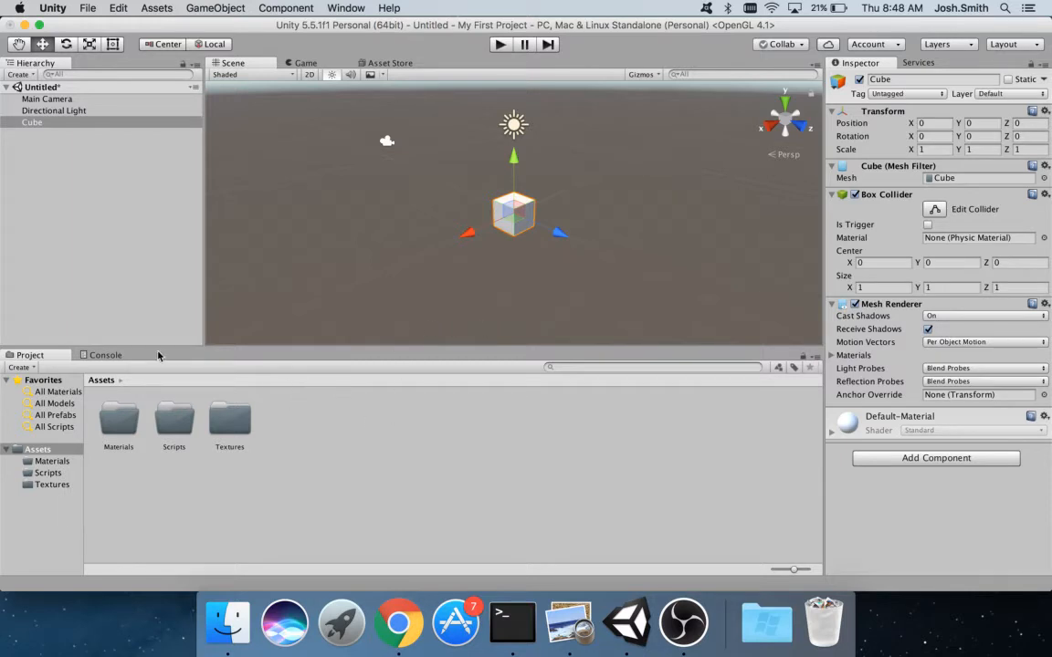
- Browse the Materials and Textures folders, then clear the folder selection
{"action": "left_click", "coordinate": [118, 420]}
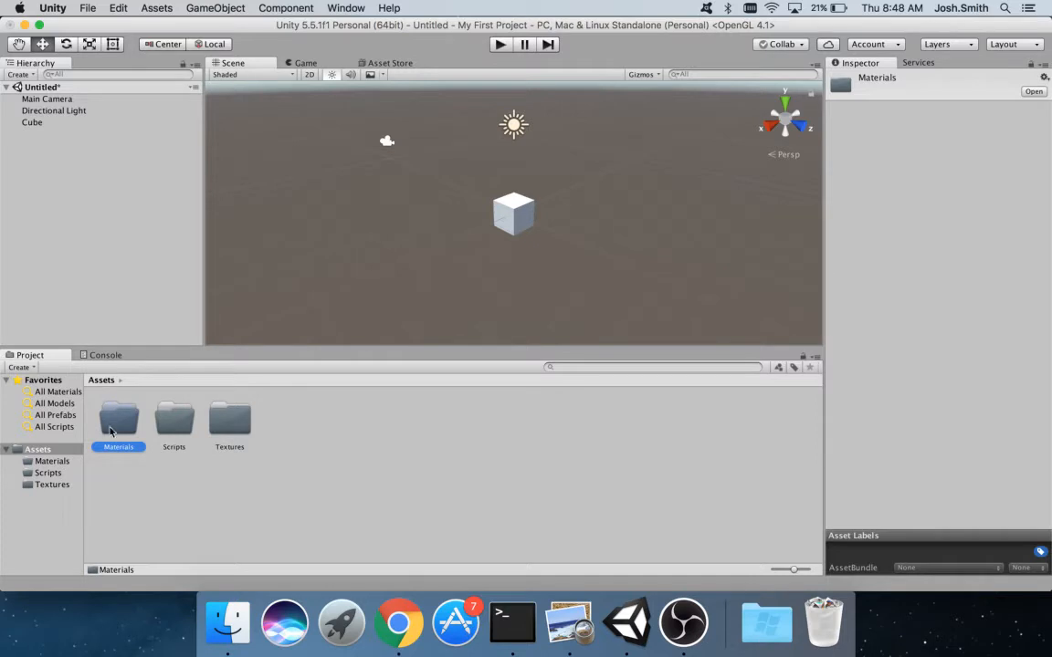
{"action": "left_click", "coordinate": [239, 420]}
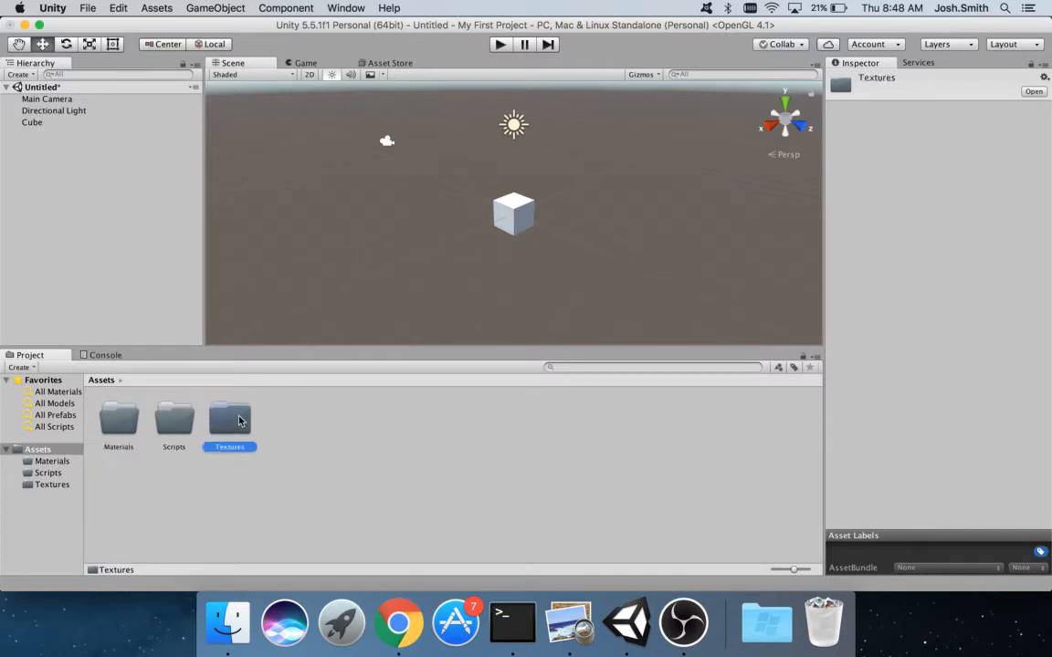
{"action": "left_click", "coordinate": [416, 498]}
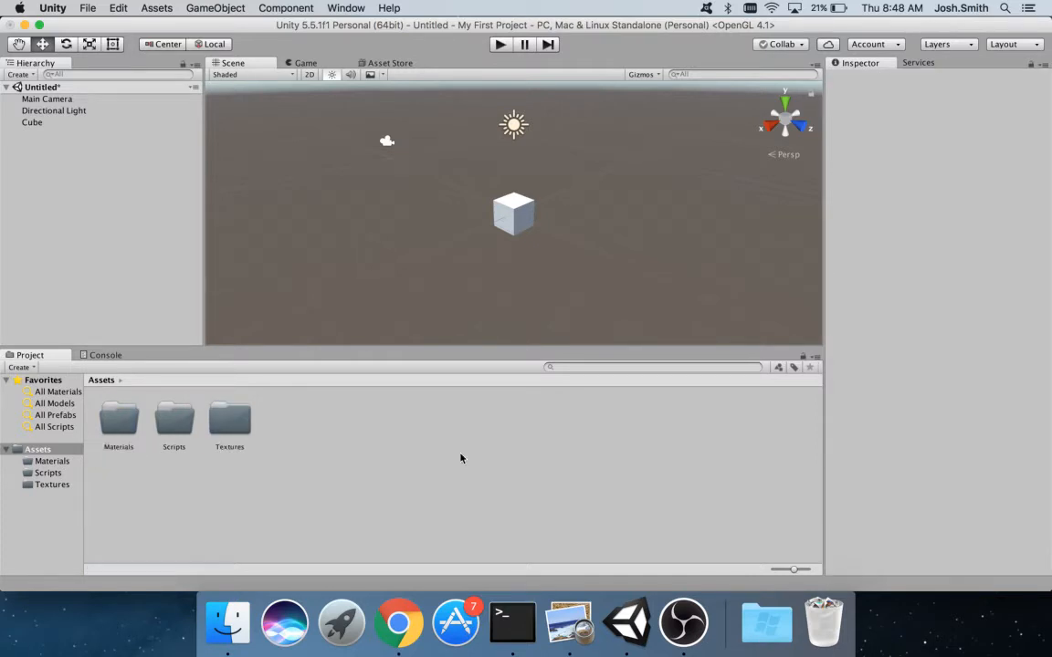
{"action": "left_click", "coordinate": [559, 647]}
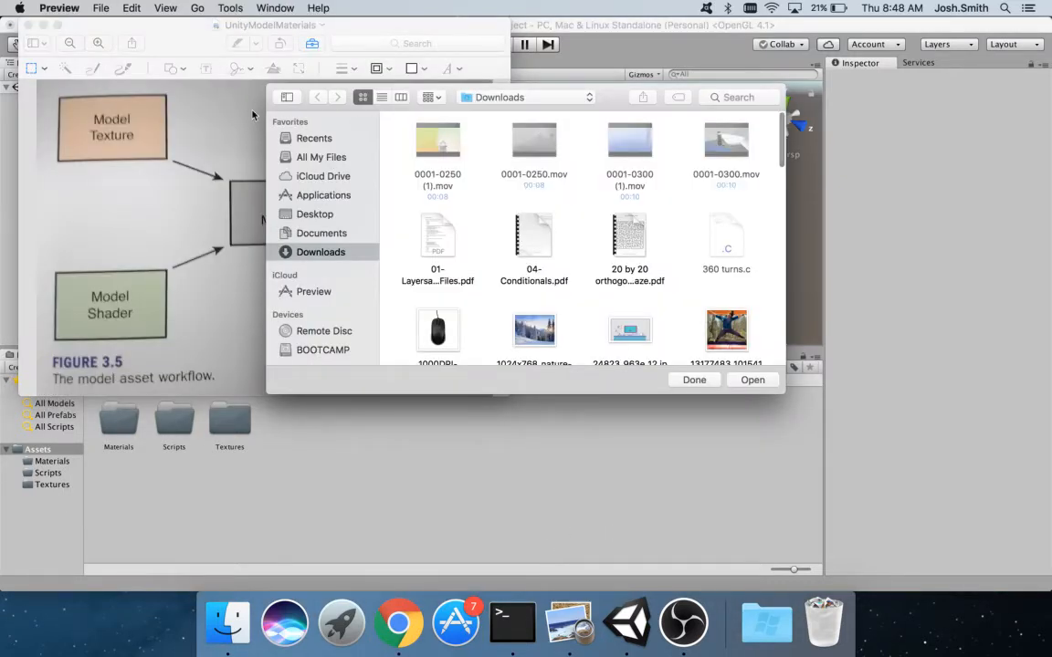
{"action": "left_click", "coordinate": [694, 380]}
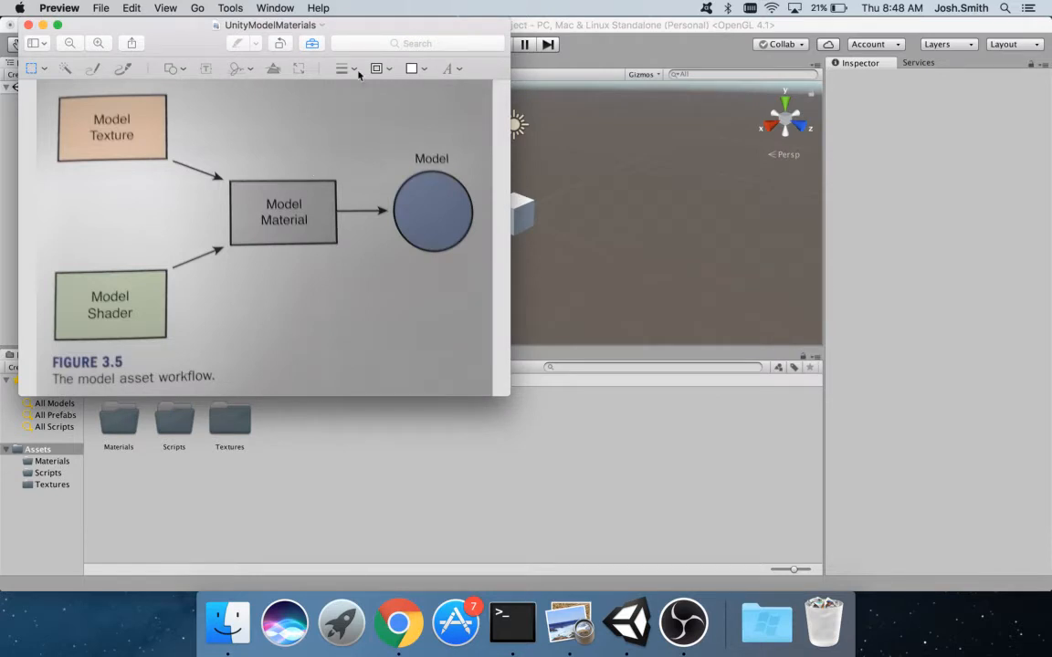
{"action": "left_click", "coordinate": [313, 43]}
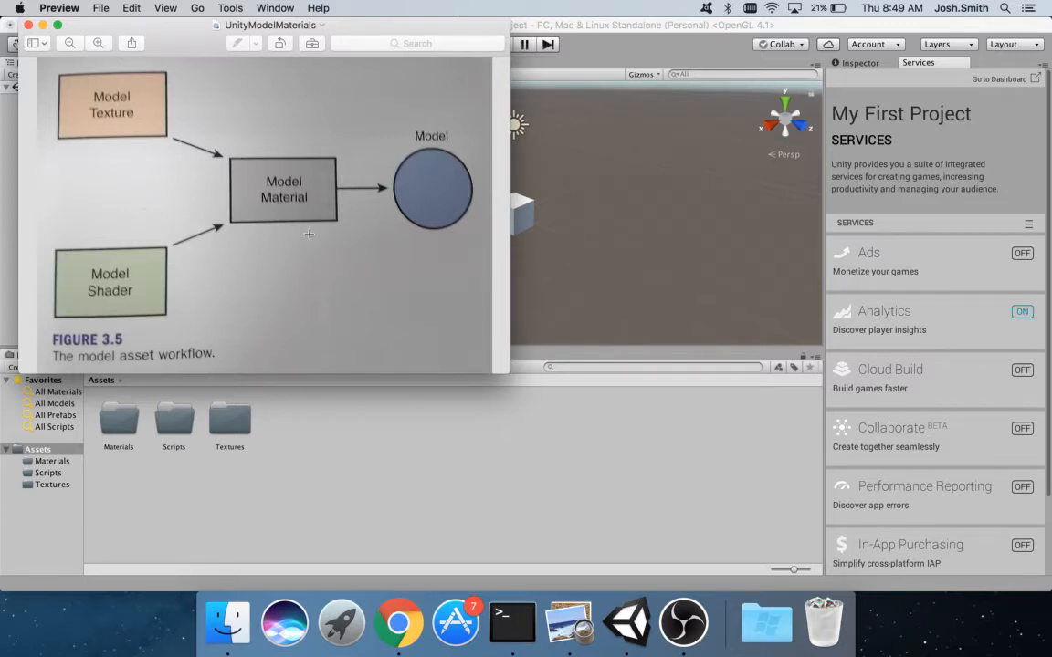
{"action": "left_click", "coordinate": [174, 434]}
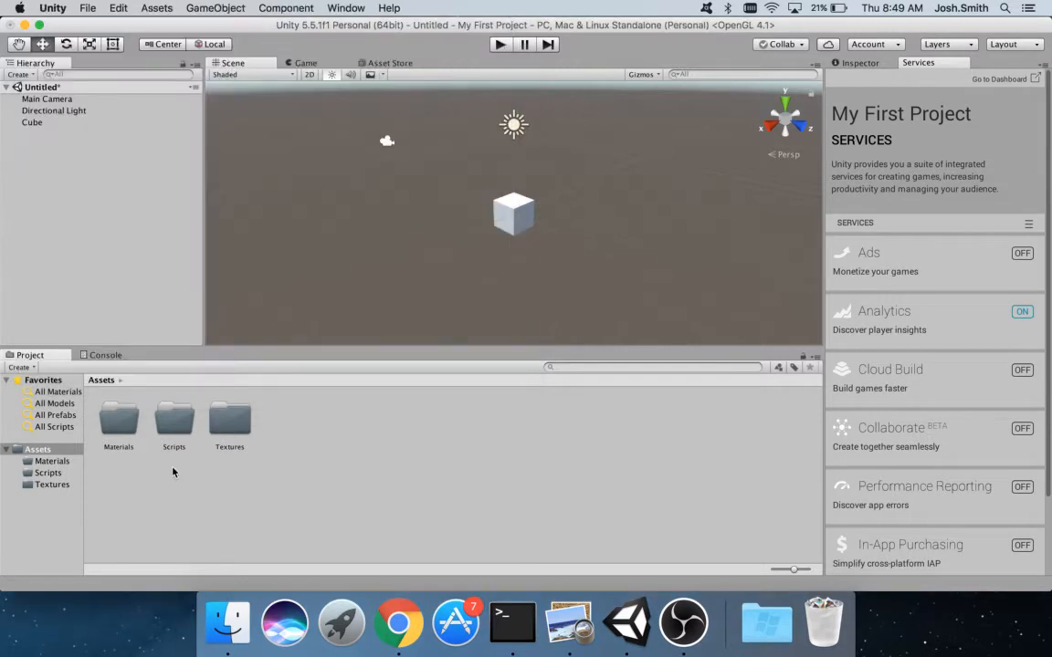
- Create a Standard-shader material named BrickWall in the Materials folder and show its properties
{"action": "double_click", "coordinate": [126, 423]}
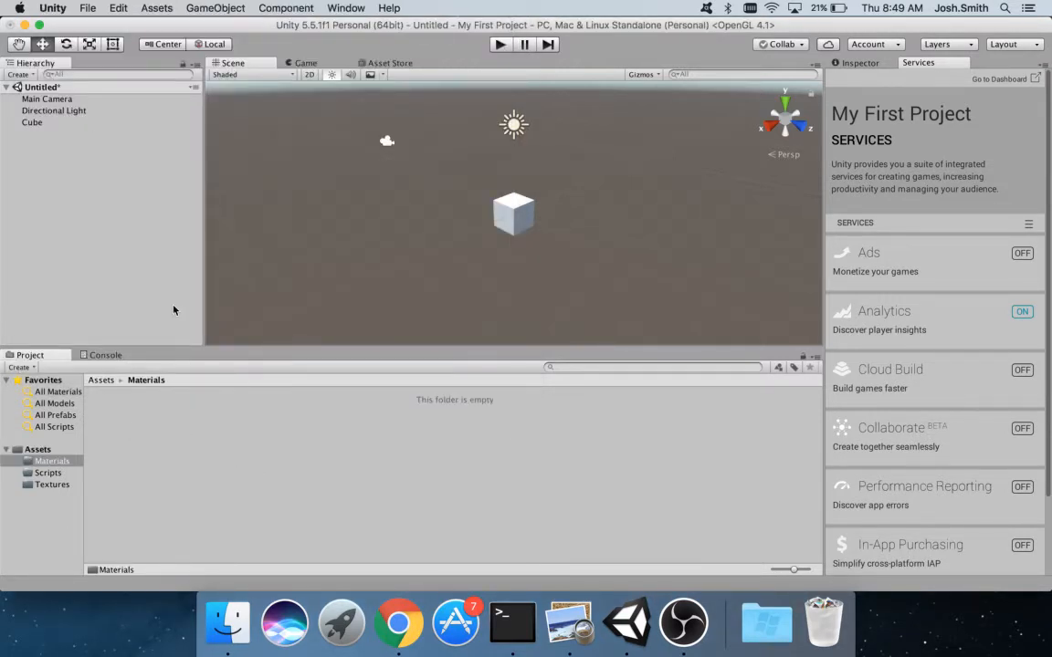
{"action": "right_click", "coordinate": [104, 428]}
{"action": "mouse_move", "coordinate": [210, 330]}
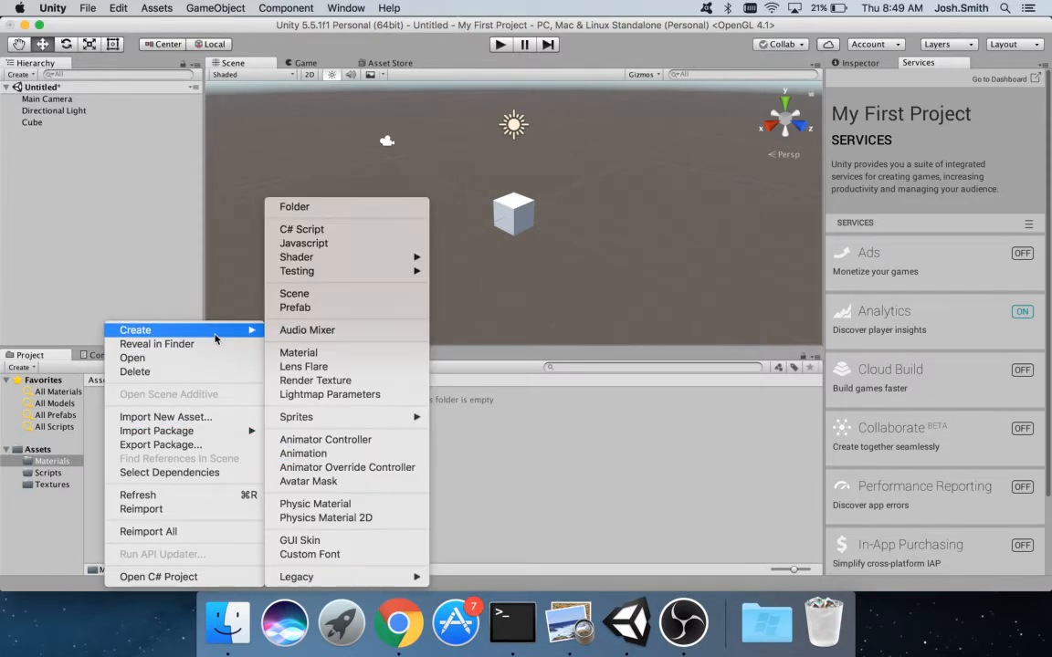
{"action": "left_click", "coordinate": [339, 355]}
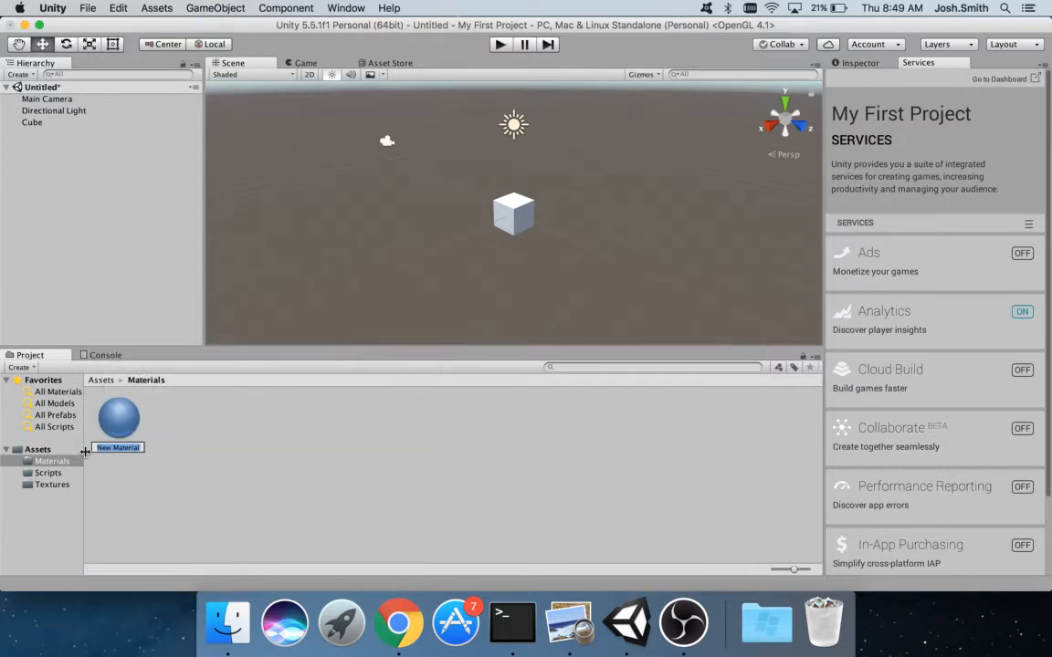
{"action": "type", "text": "BrickWall"}
{"action": "key", "text": "Return"}
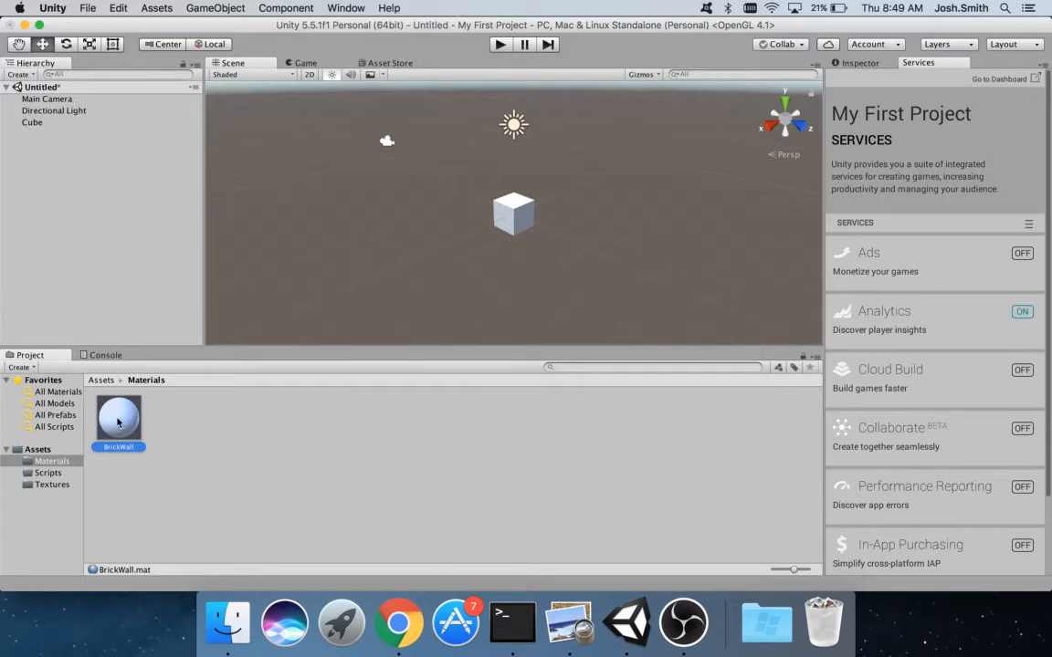
{"action": "left_click", "coordinate": [854, 64]}
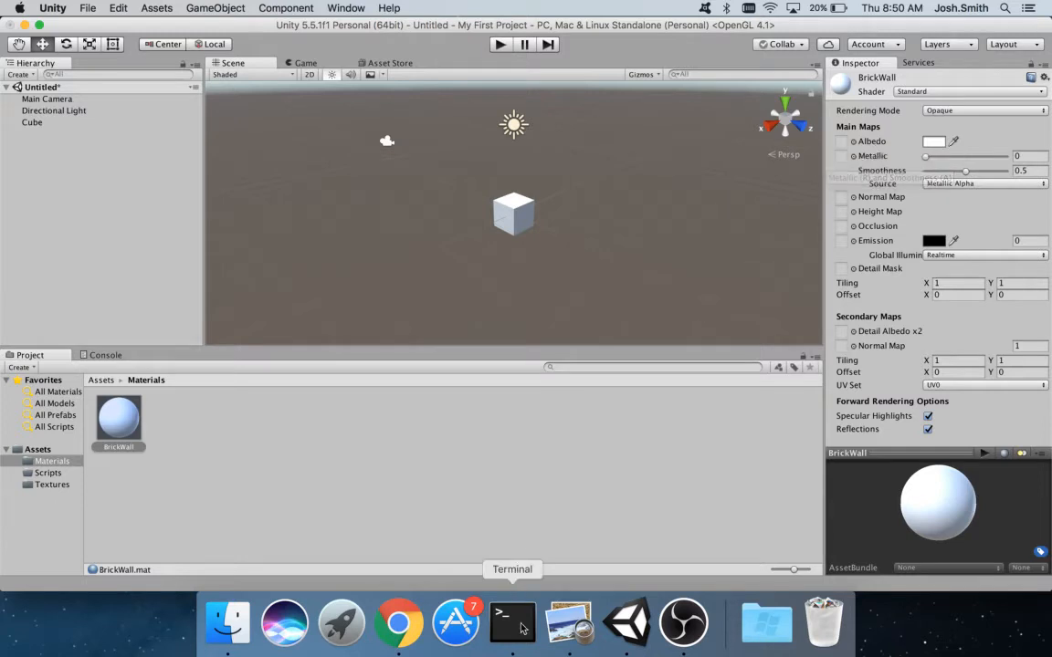
{"action": "left_click", "coordinate": [568, 622]}
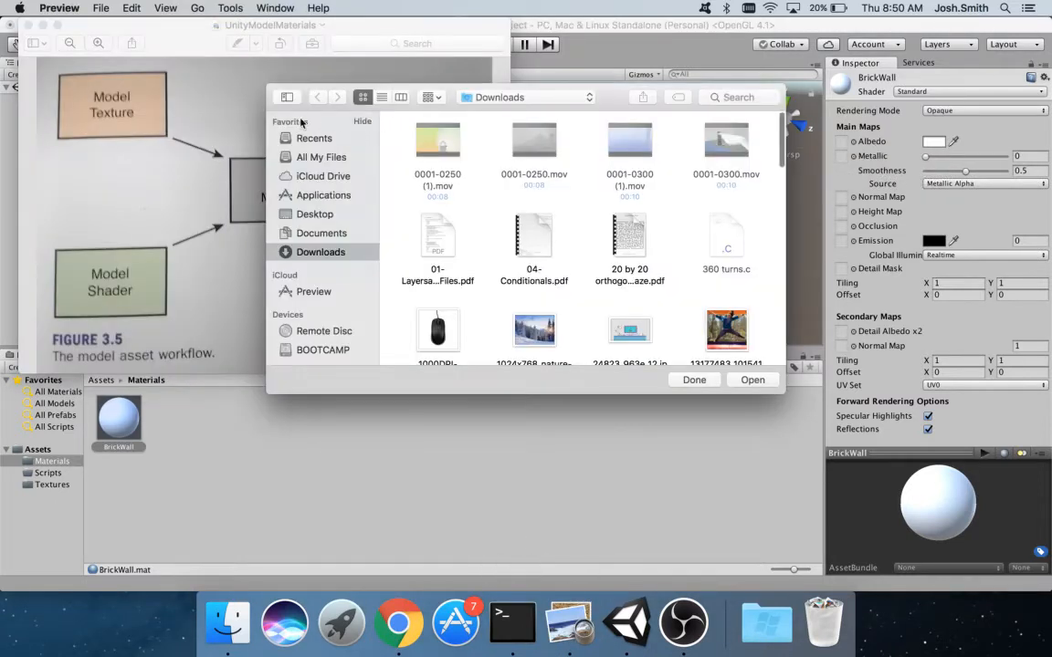
- Dismiss Preview's file-open prompt and close the model workflow diagram window
{"action": "left_click", "coordinate": [696, 380]}
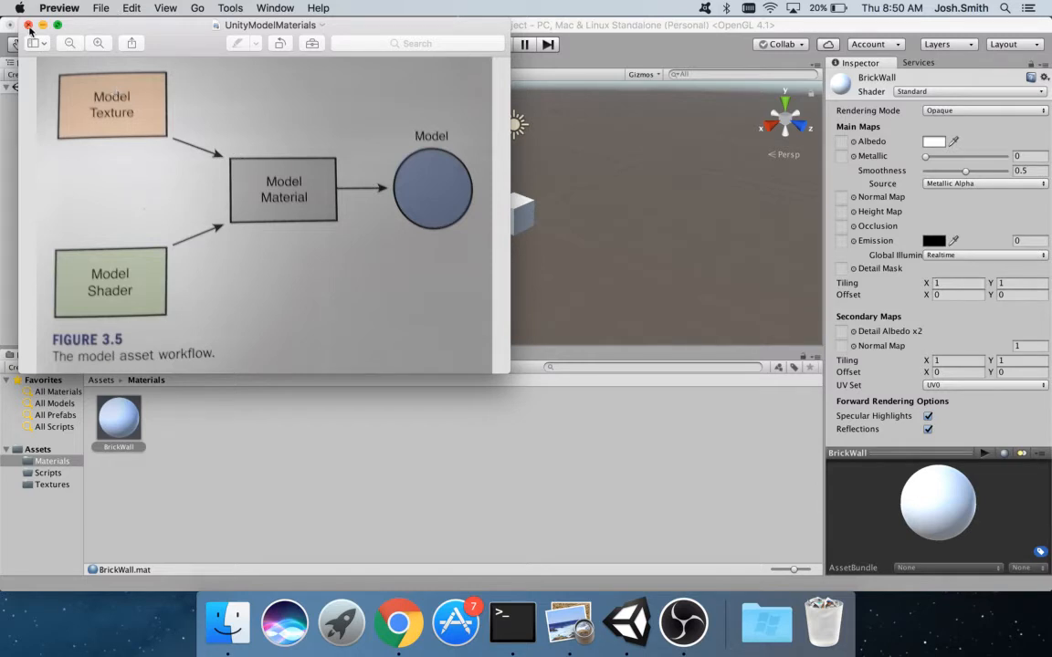
{"action": "left_click", "coordinate": [649, 44]}
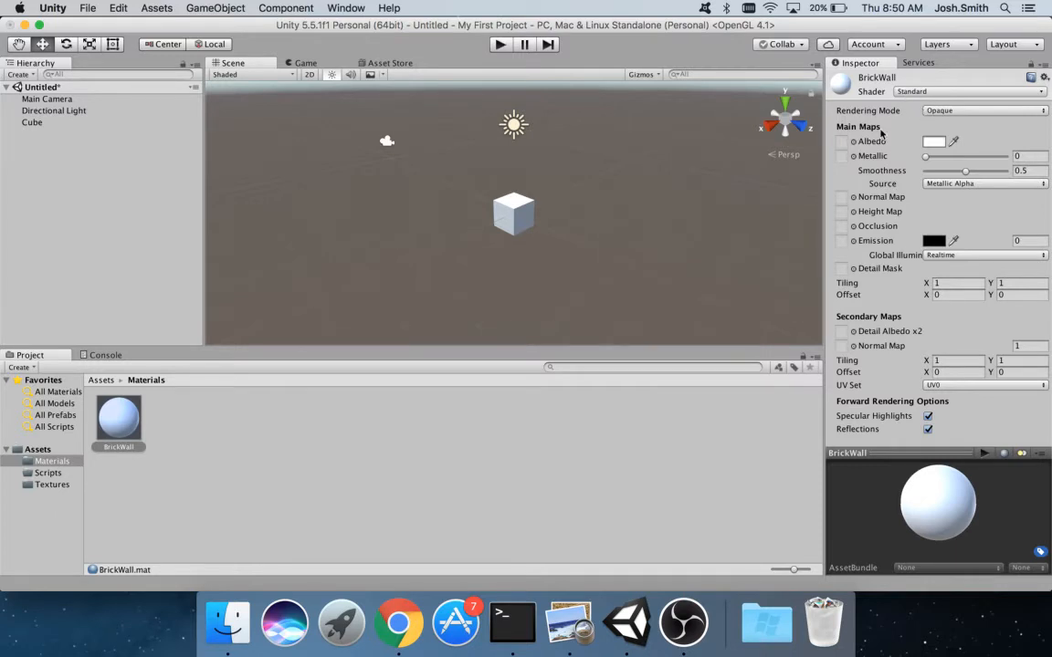
- Try a different Albedo colour for BrickWall, then close the colour picker
{"action": "left_click", "coordinate": [933, 141]}
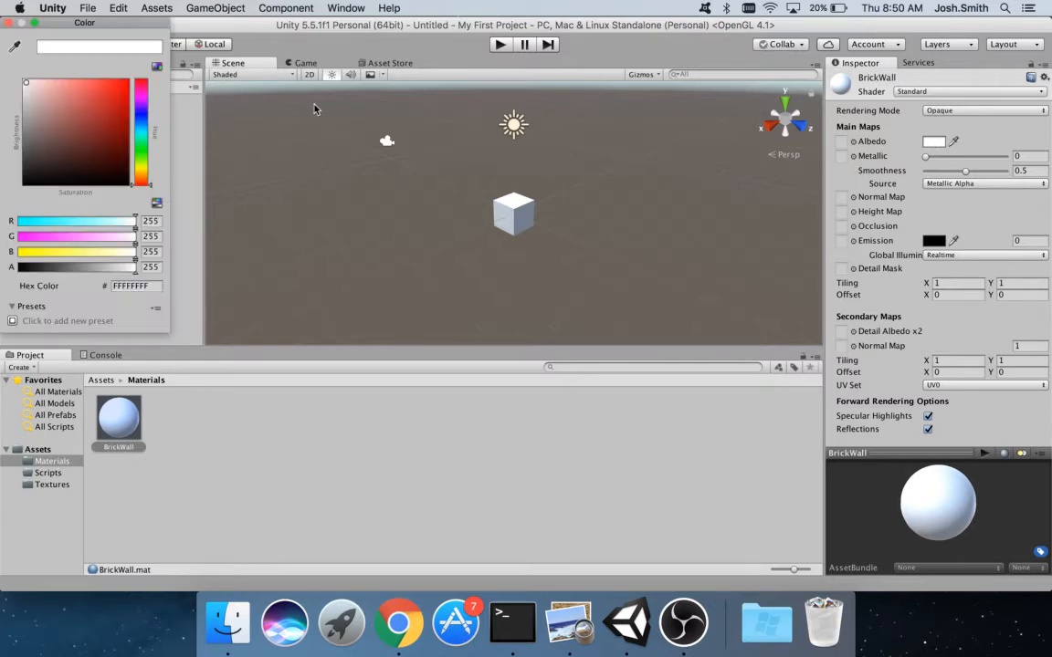
{"action": "left_click_drag", "start_coordinate": [54, 85], "coordinate": [22, 82]}
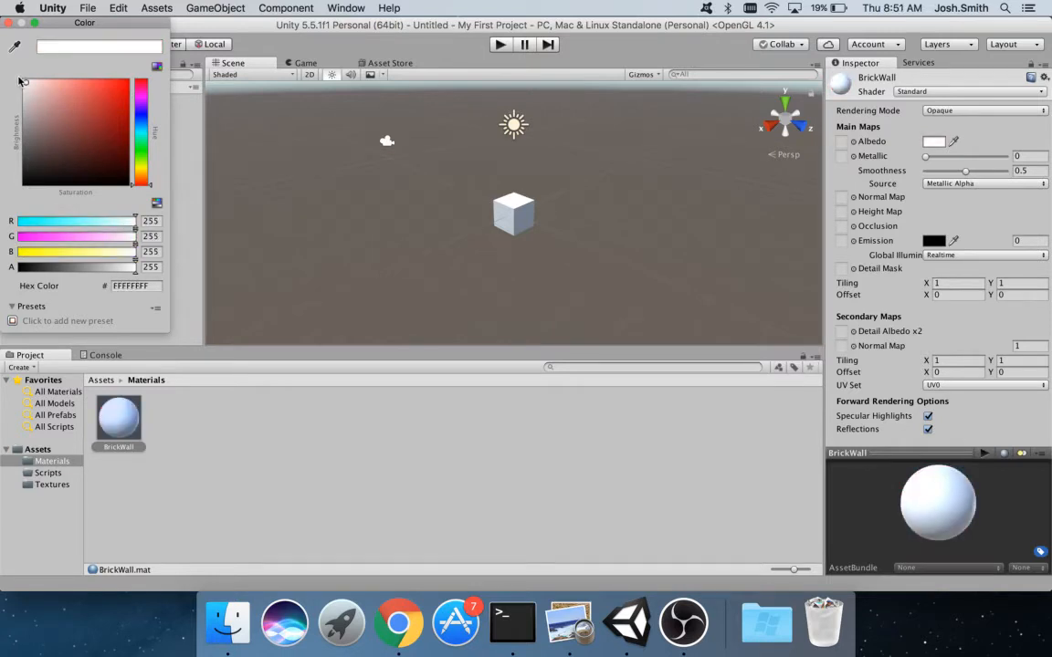
{"action": "left_click", "coordinate": [11, 22]}
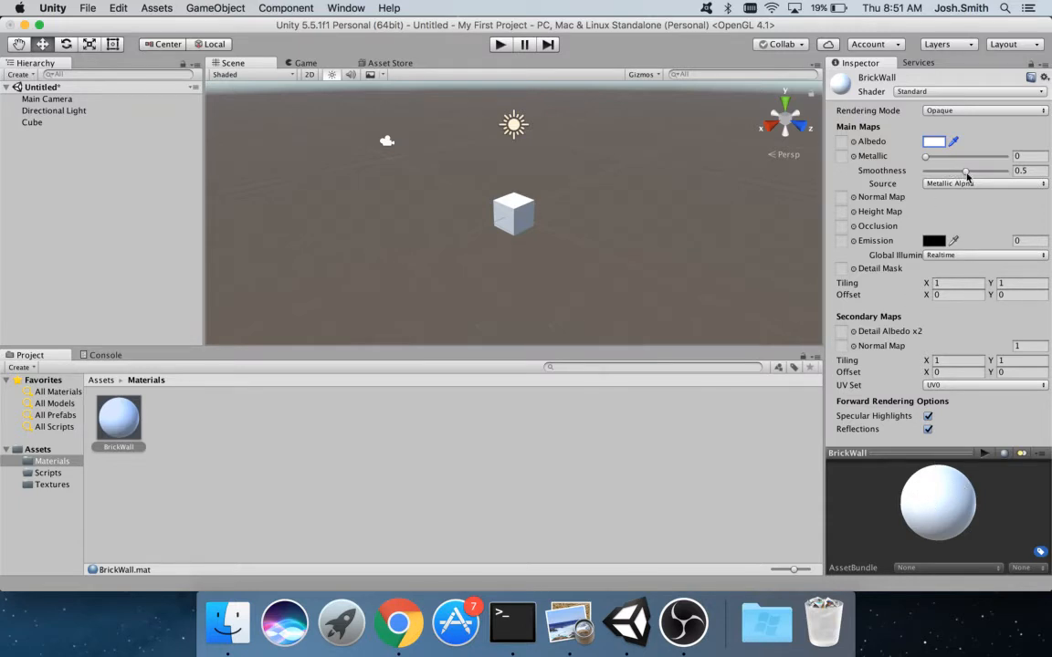
- Set BrickWall's Smoothness to 0 for a matte look and return to the Assets root
{"action": "left_click_drag", "start_coordinate": [957, 173], "coordinate": [804, 165]}
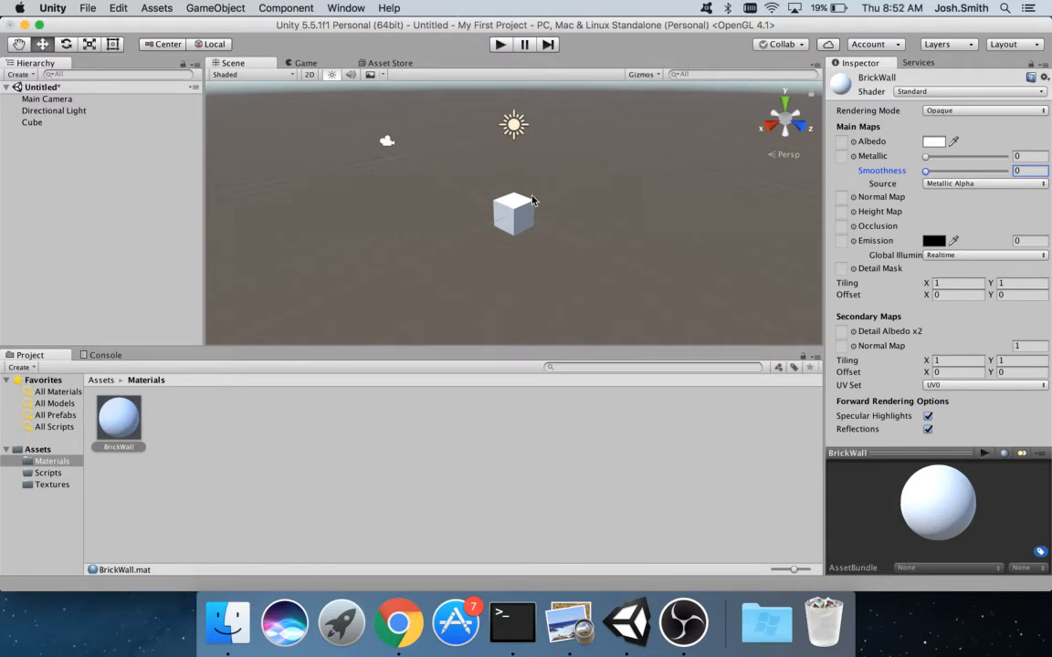
{"action": "left_click_drag", "start_coordinate": [925, 171], "coordinate": [1013, 169]}
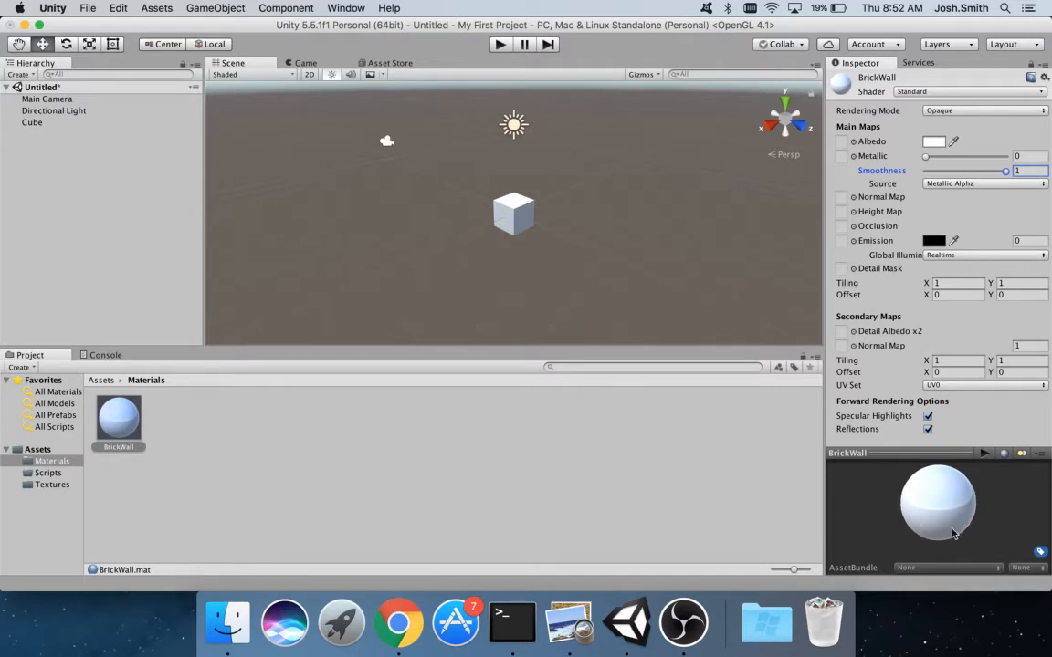
{"action": "left_click_drag", "start_coordinate": [1007, 174], "coordinate": [917, 178]}
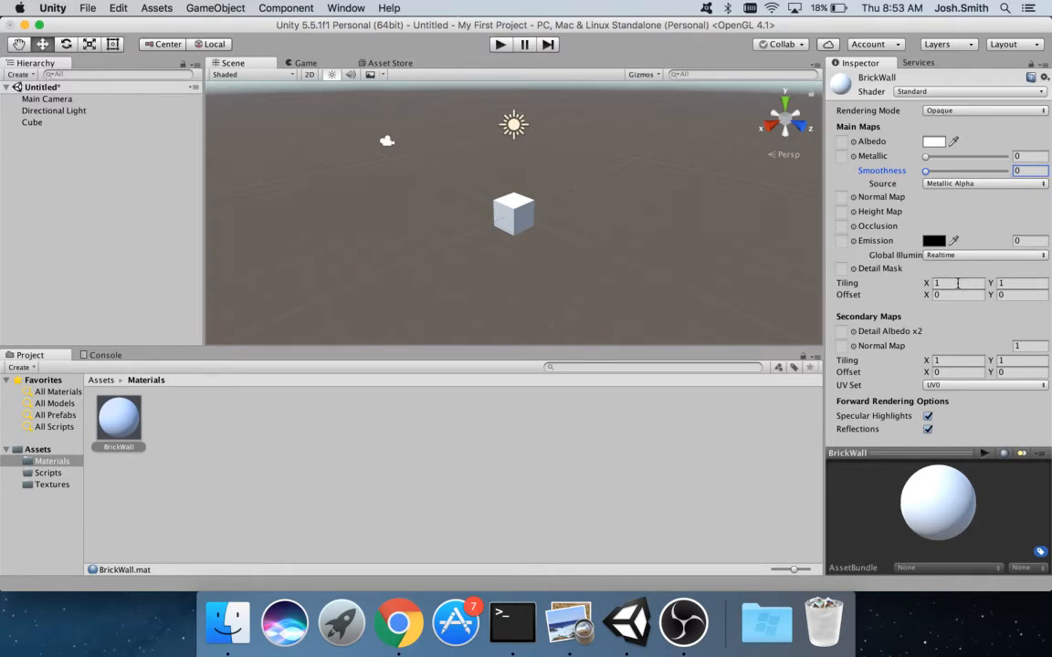
{"action": "left_click", "coordinate": [857, 287]}
{"action": "left_click", "coordinate": [100, 380]}
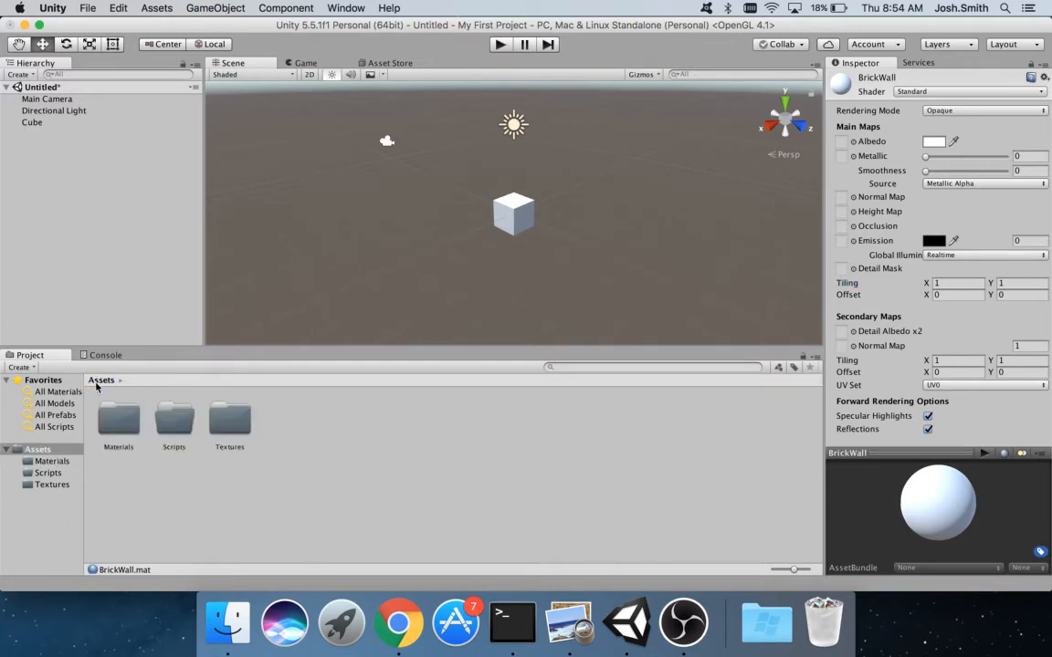
- Open Textures and select Brick-2377 to view its 512x512 DXT5 import settings
{"action": "double_click", "coordinate": [217, 410]}
{"action": "left_click", "coordinate": [108, 429]}
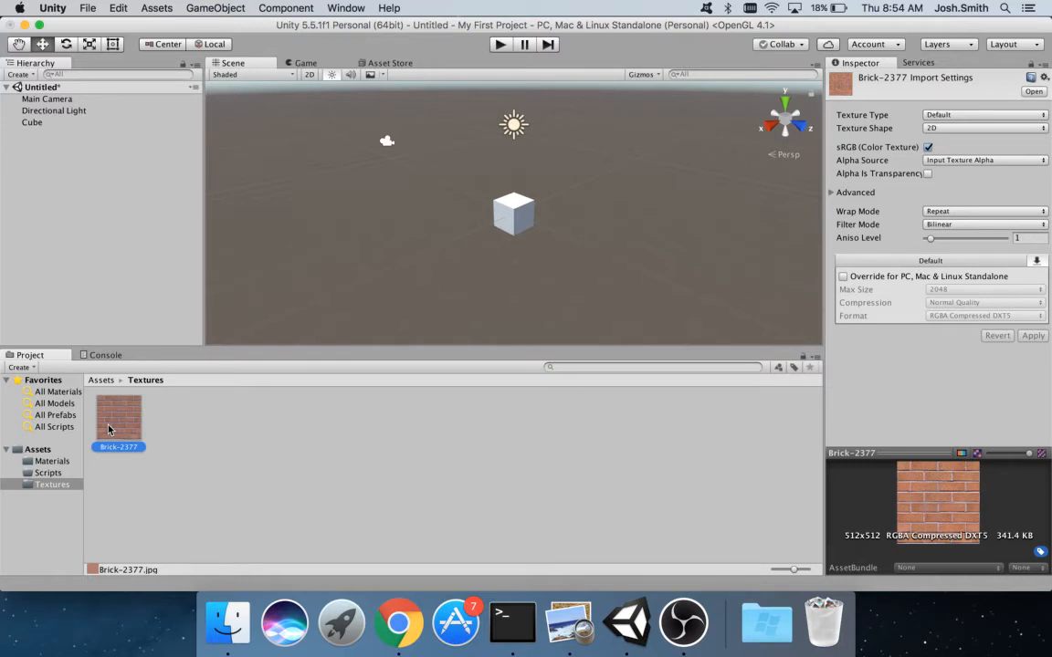
{"action": "left_click", "coordinate": [399, 622]}
{"action": "left_click", "coordinate": [498, 55]}
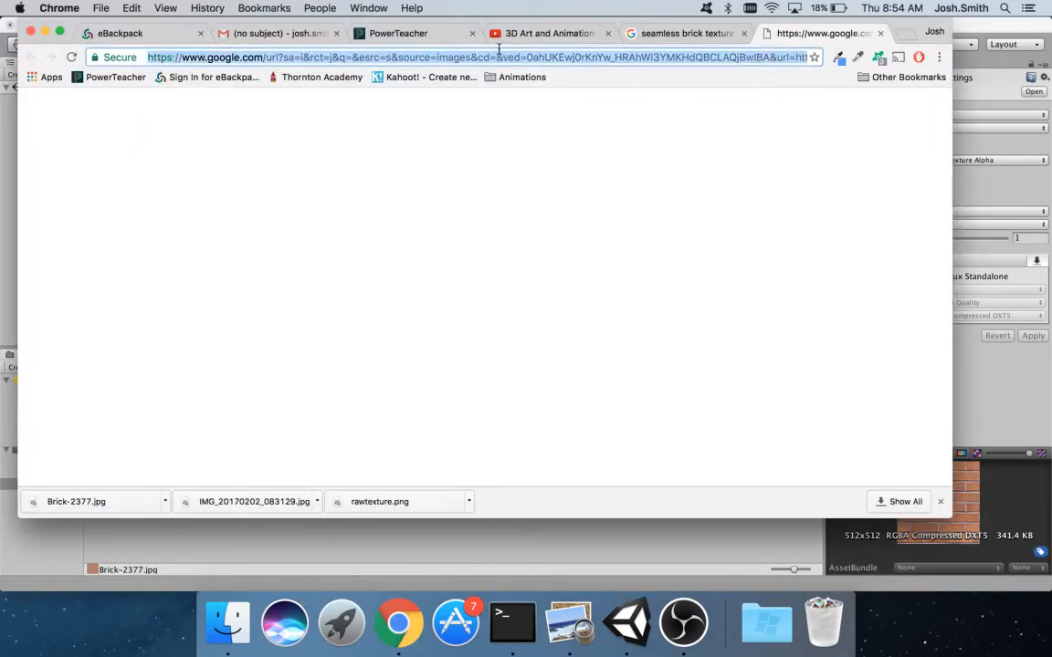
{"action": "type", "text": "campbell"}
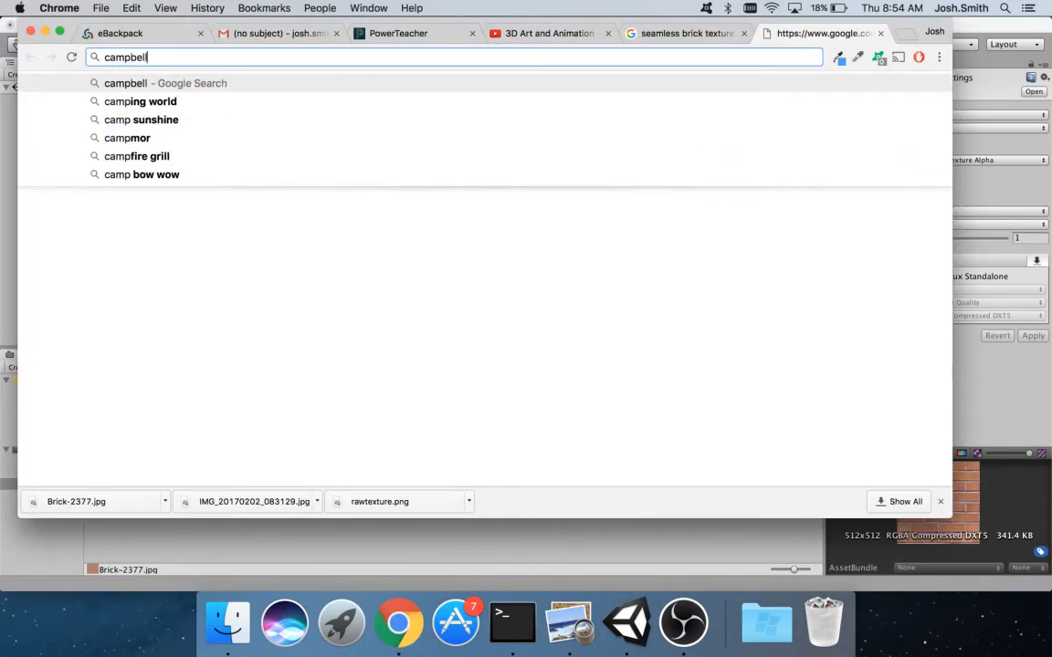
{"action": "type", "text": "s soup"}
{"action": "key", "text": "Return"}
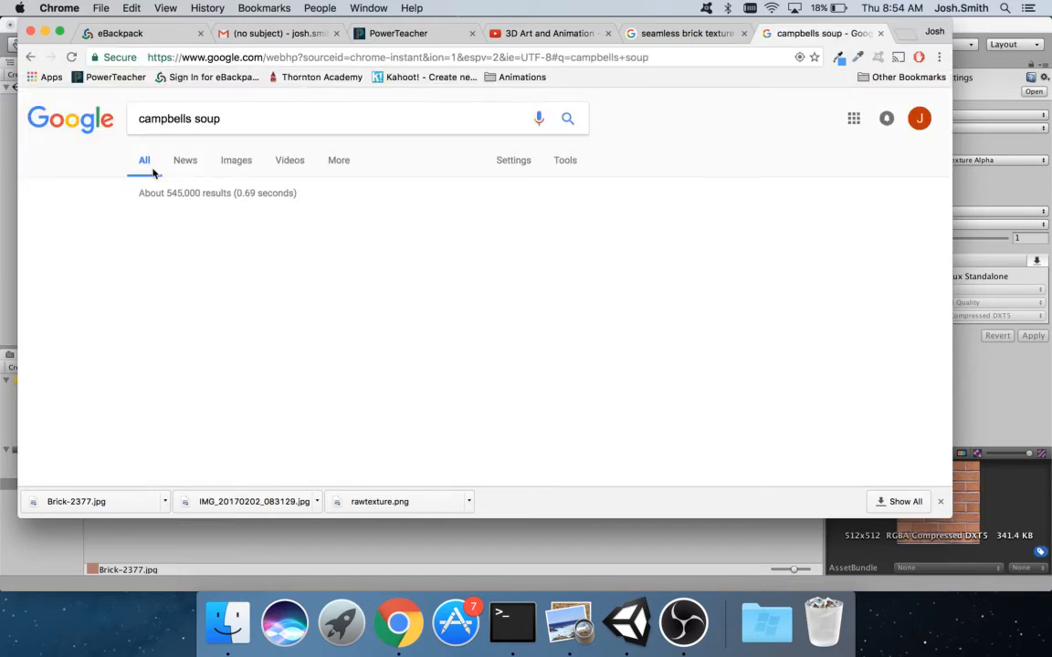
{"action": "left_click", "coordinate": [236, 161]}
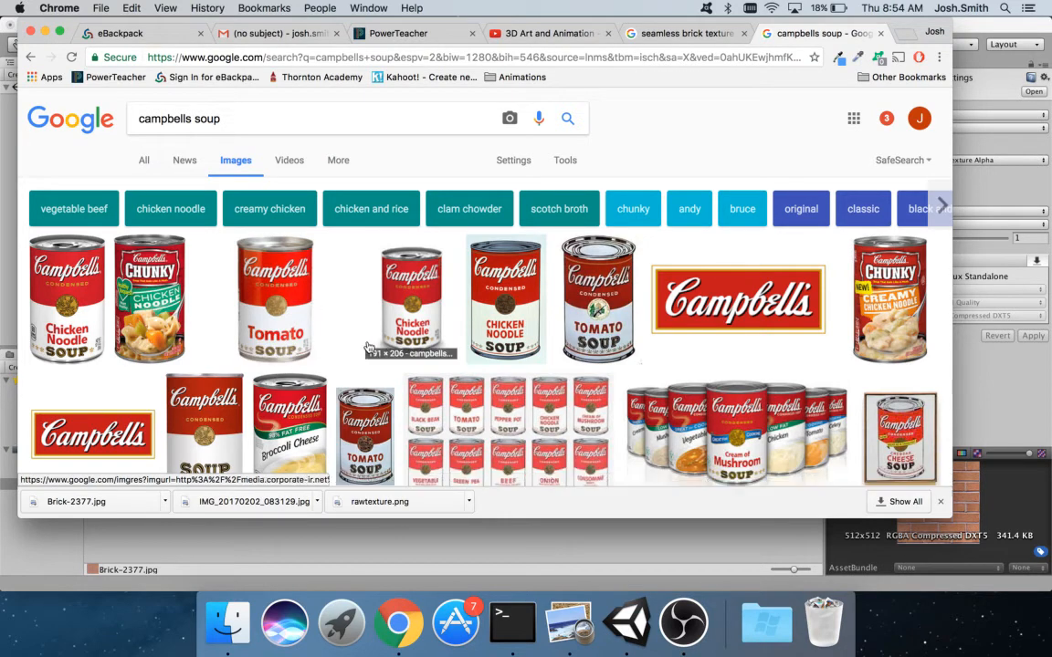
{"action": "left_click", "coordinate": [1005, 22]}
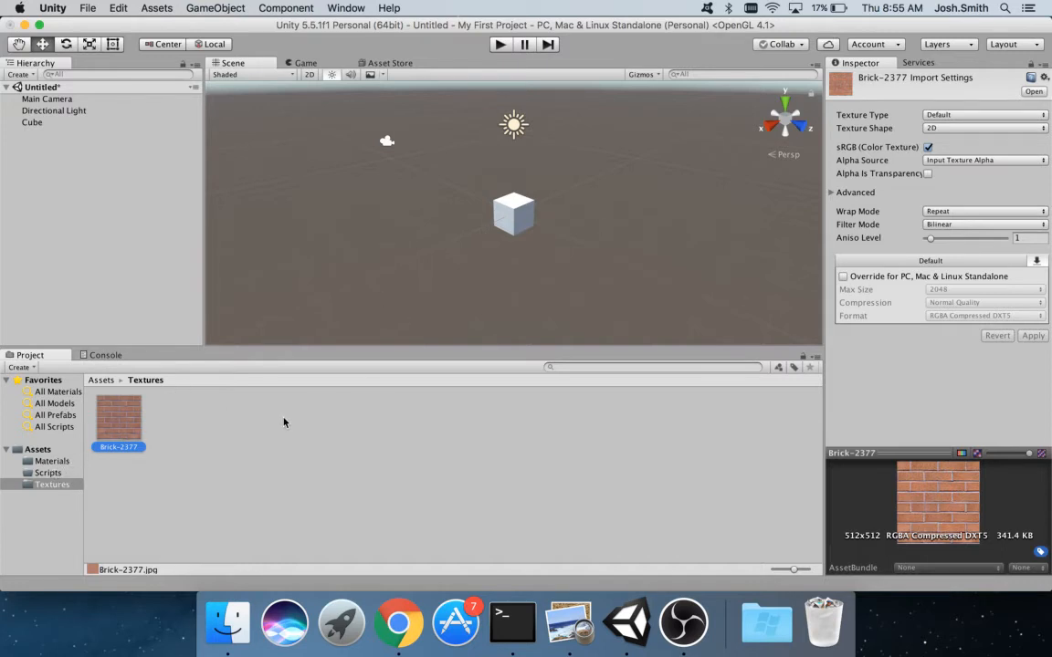
- Select the BrickWall material and assign Brick-2377 as its Albedo texture
{"action": "left_click", "coordinate": [47, 461]}
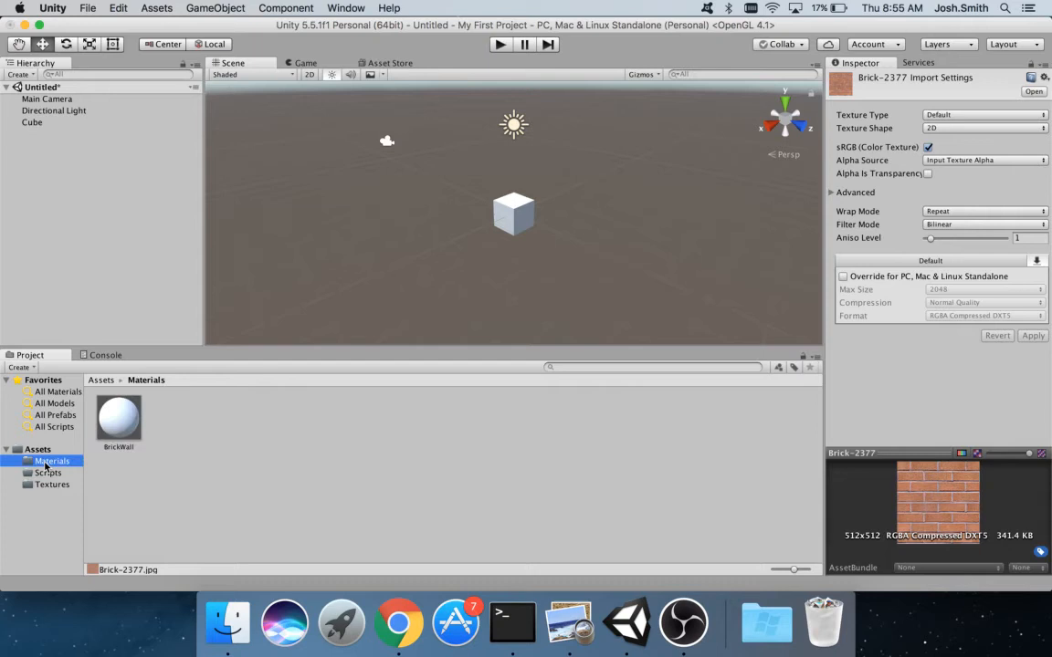
{"action": "left_click", "coordinate": [131, 423]}
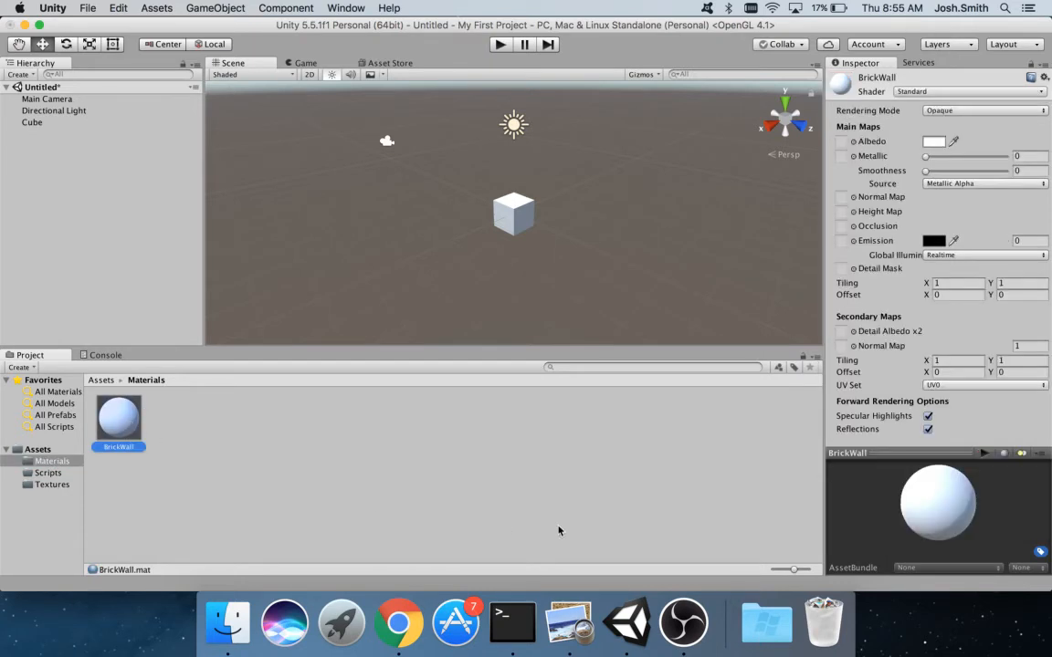
{"action": "left_click", "coordinate": [853, 141]}
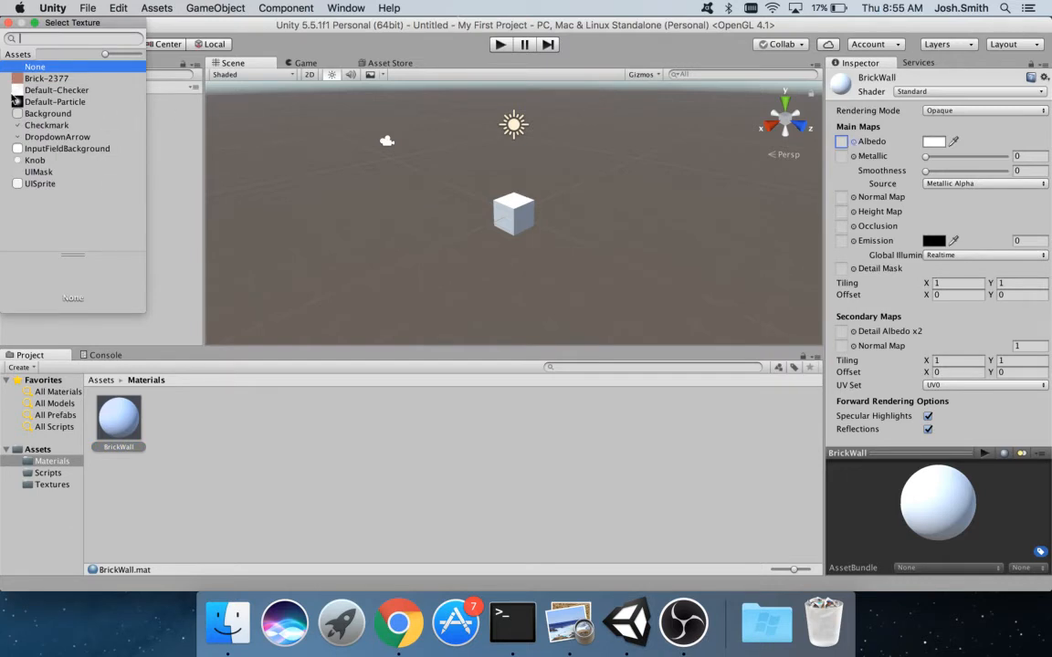
{"action": "left_click", "coordinate": [9, 22]}
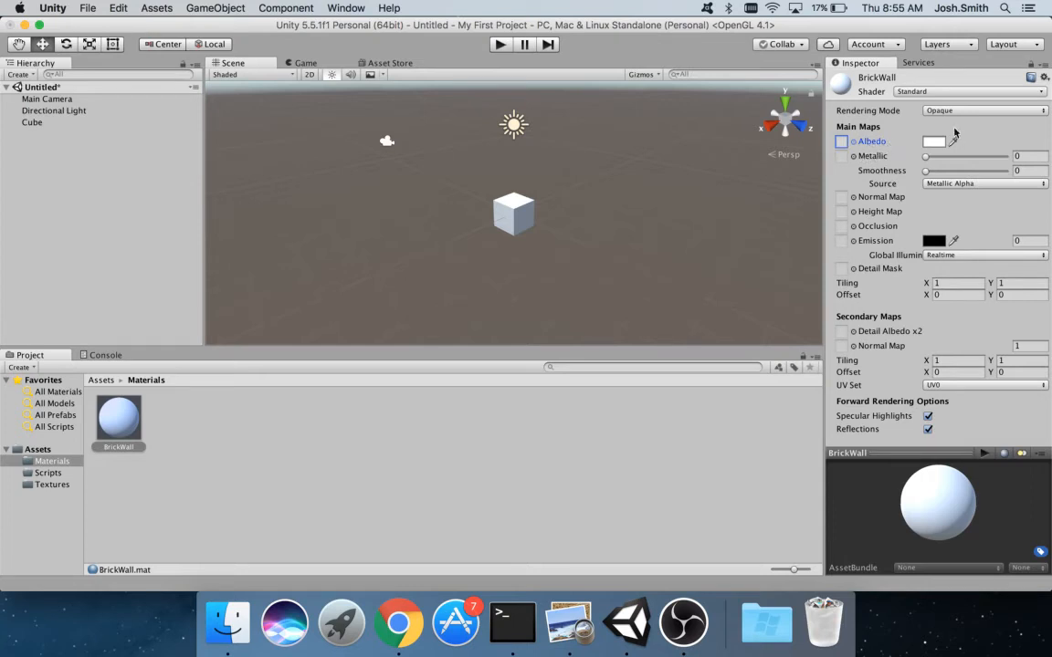
{"action": "left_click", "coordinate": [854, 143]}
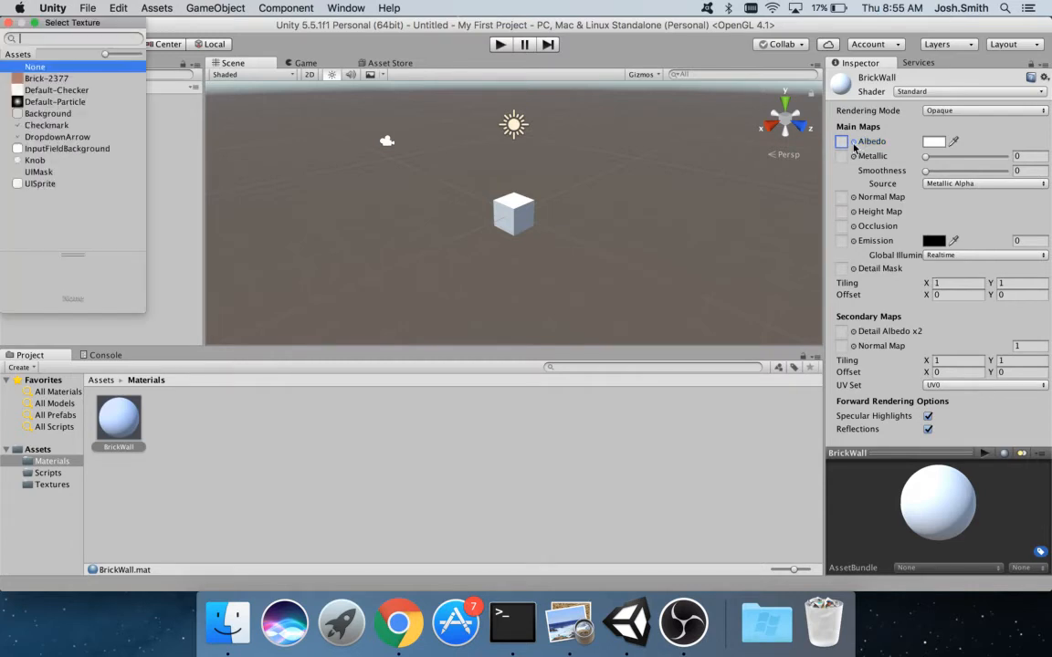
{"action": "left_click", "coordinate": [26, 80]}
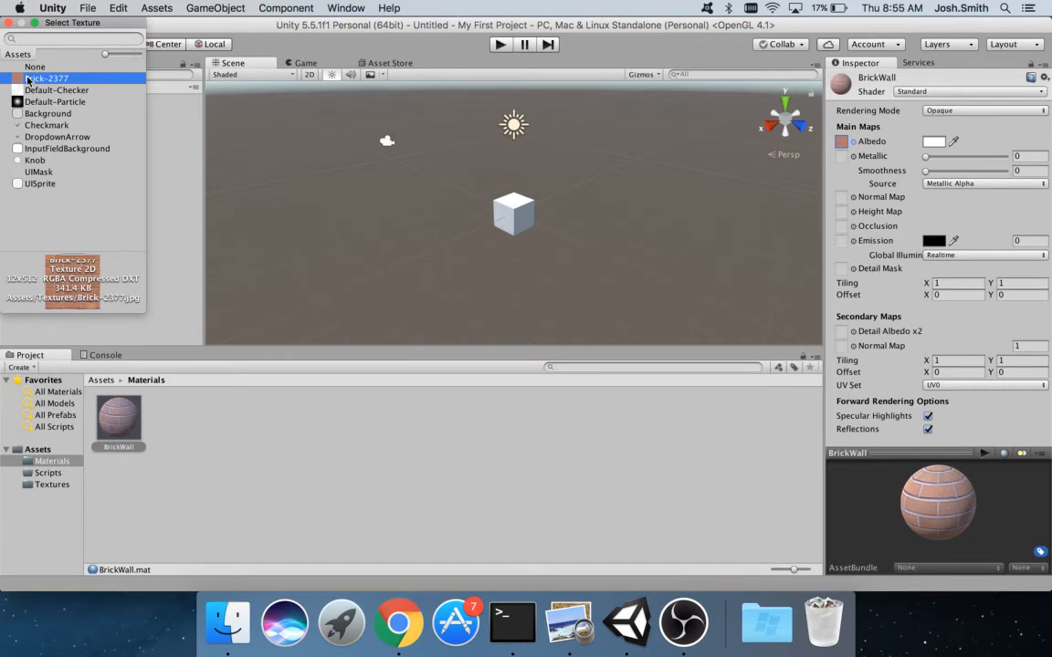
{"action": "double_click", "coordinate": [27, 81]}
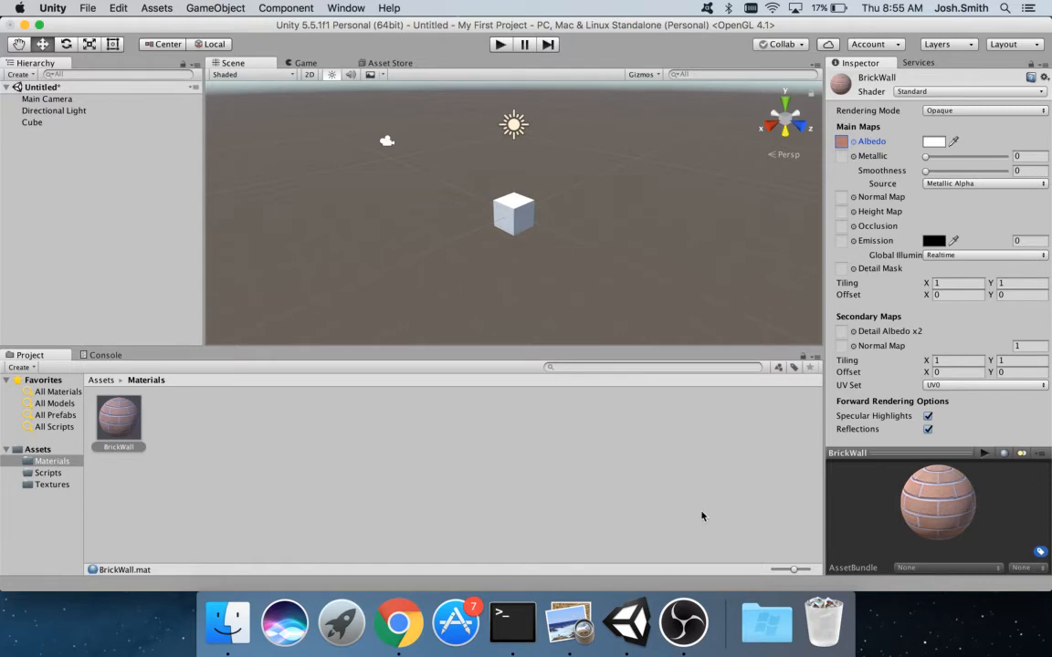
- Spin the brick material preview, then select the Cube, which still uses Default-Material
{"action": "left_click_drag", "start_coordinate": [985, 528], "coordinate": [932, 518]}
{"action": "left_click", "coordinate": [102, 380]}
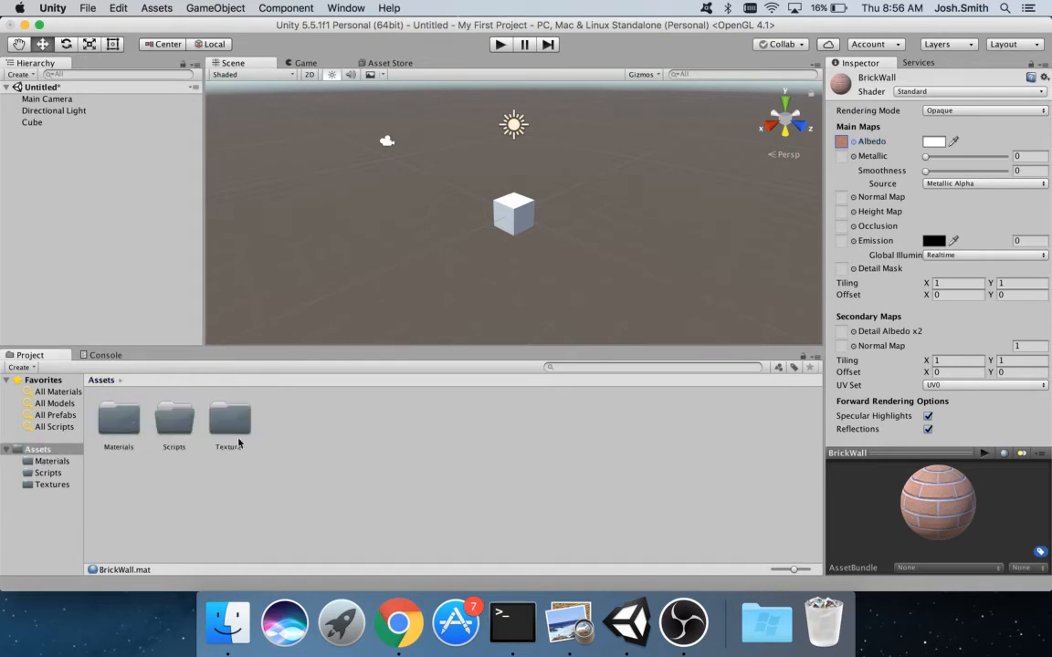
{"action": "double_click", "coordinate": [120, 395]}
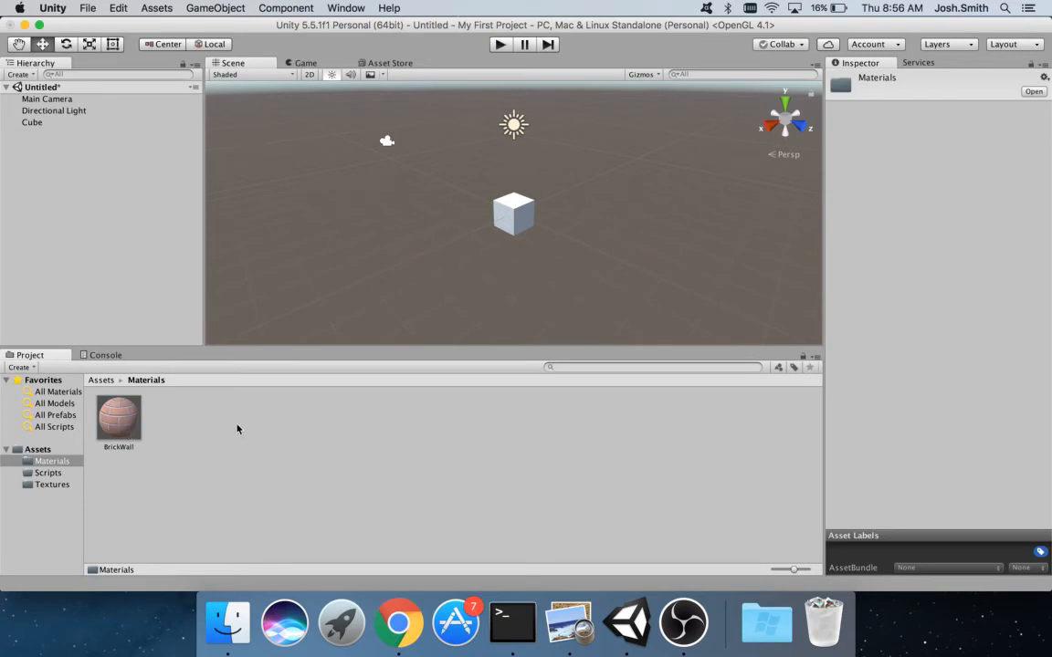
{"action": "left_click", "coordinate": [504, 208]}
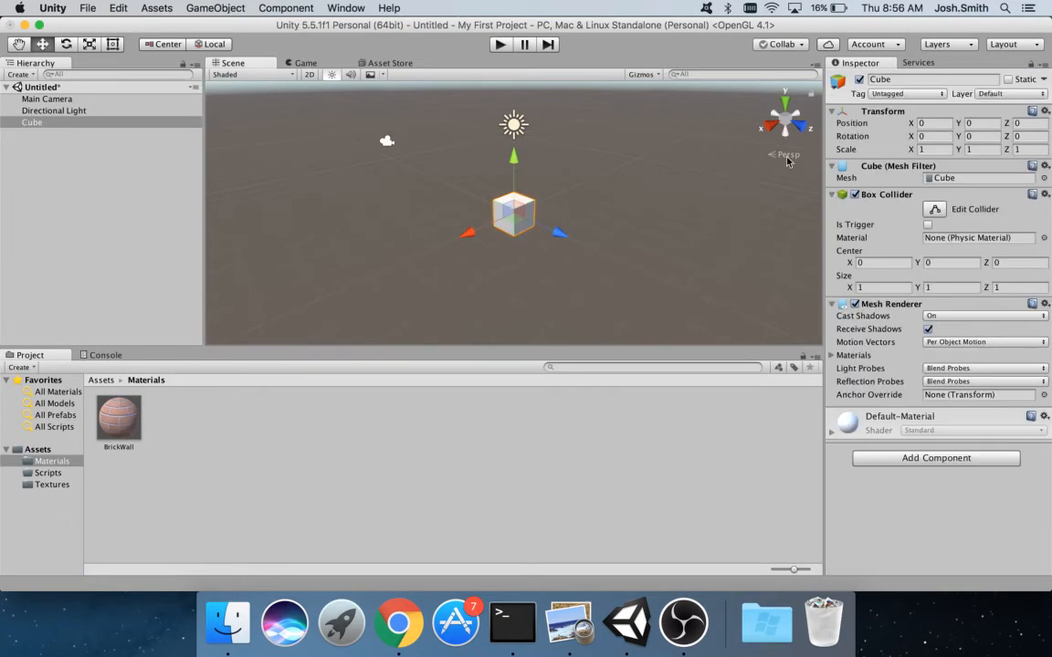
{"action": "left_click", "coordinate": [831, 437]}
{"action": "scroll", "coordinate": [894, 506], "scroll_direction": "down", "scroll_amount": 5}
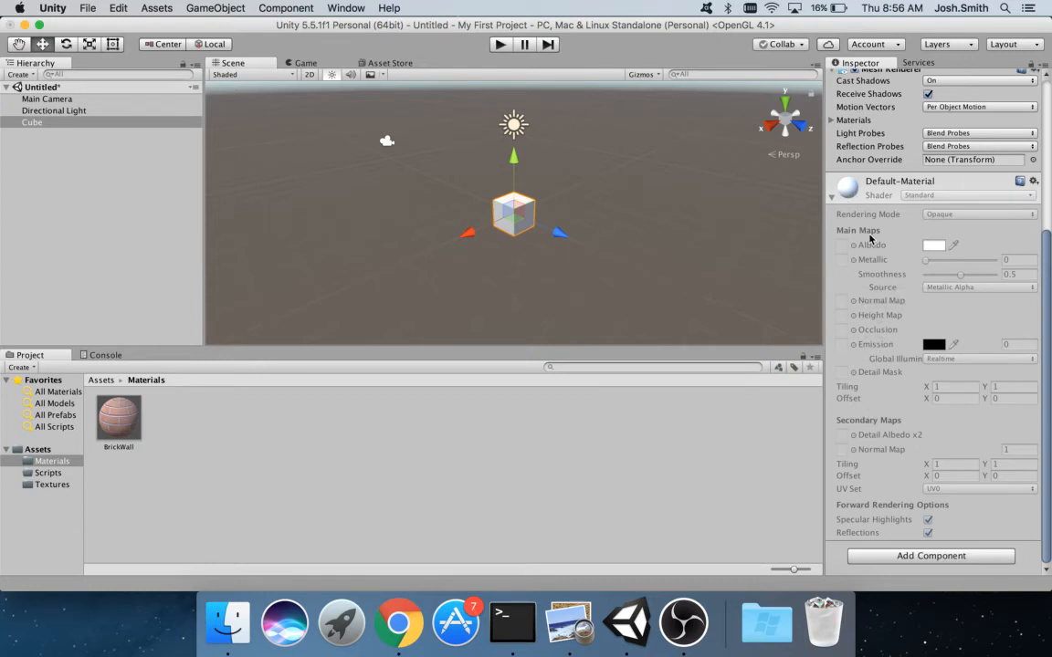
{"action": "left_click", "coordinate": [832, 198]}
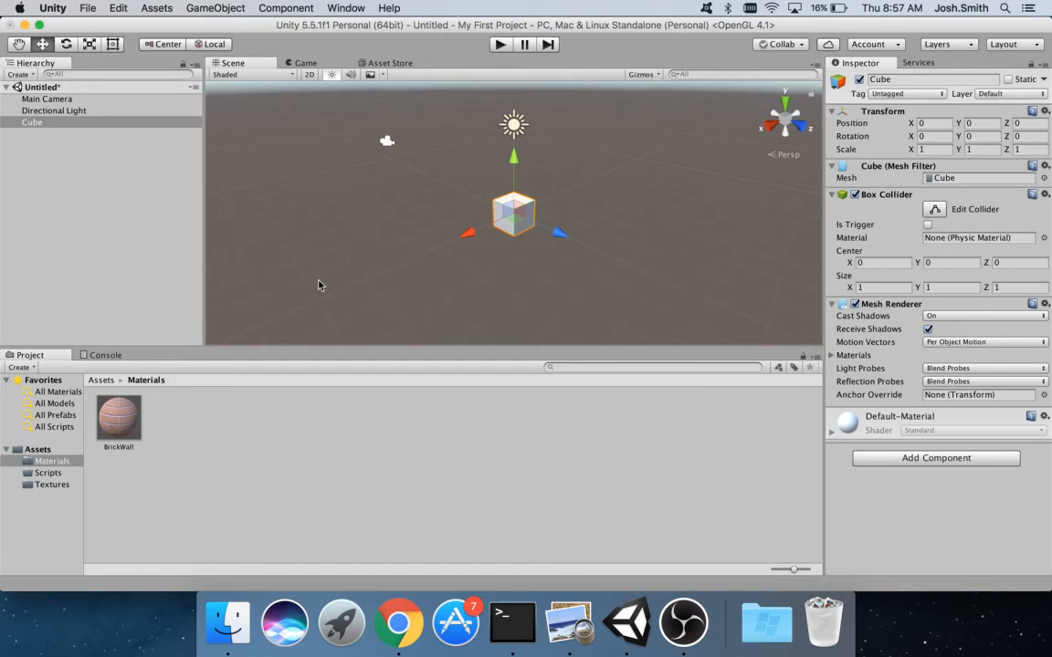
- Drag BrickWall onto the cube, then expand and collapse its material settings in the Inspector
{"action": "left_click_drag", "start_coordinate": [119, 418], "coordinate": [511, 217]}
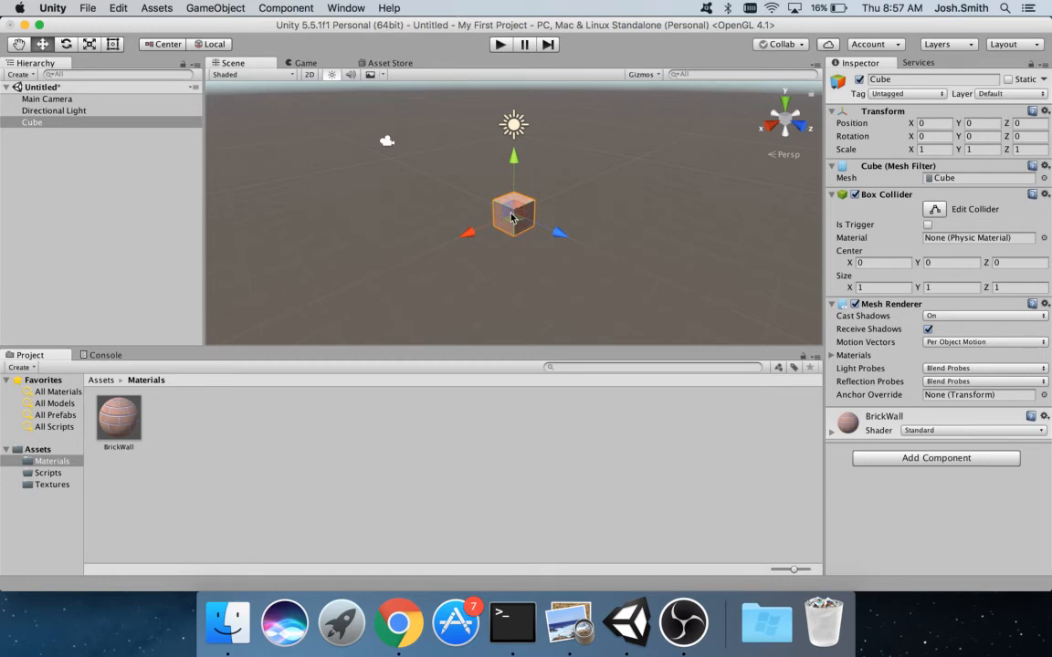
{"action": "left_click", "coordinate": [831, 433]}
{"action": "scroll", "coordinate": [893, 468], "scroll_direction": "down", "scroll_amount": 5}
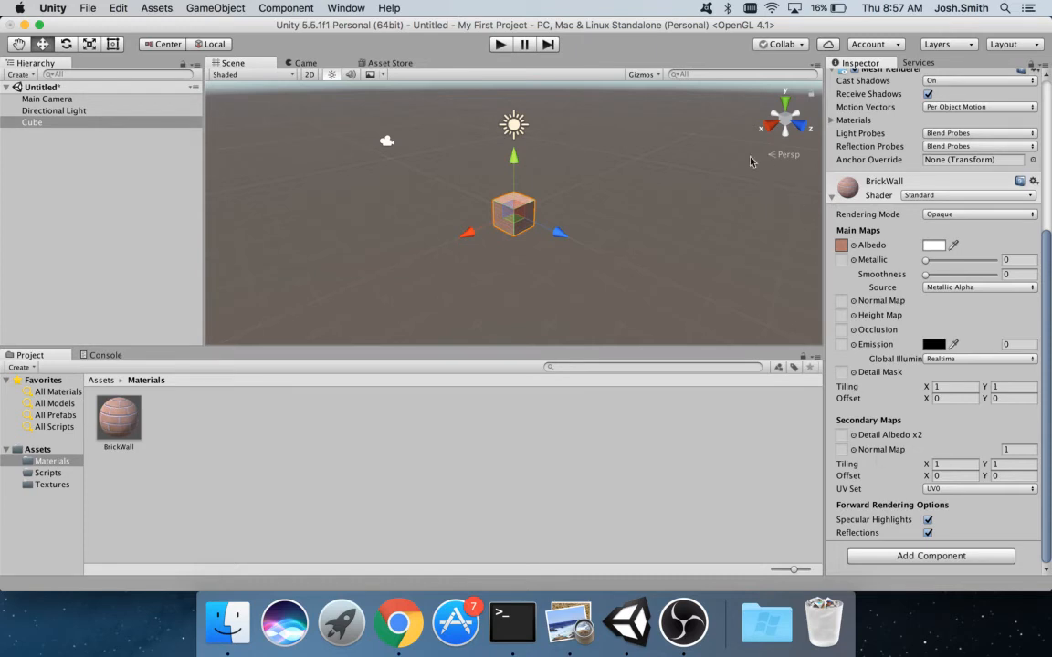
{"action": "left_click", "coordinate": [827, 197]}
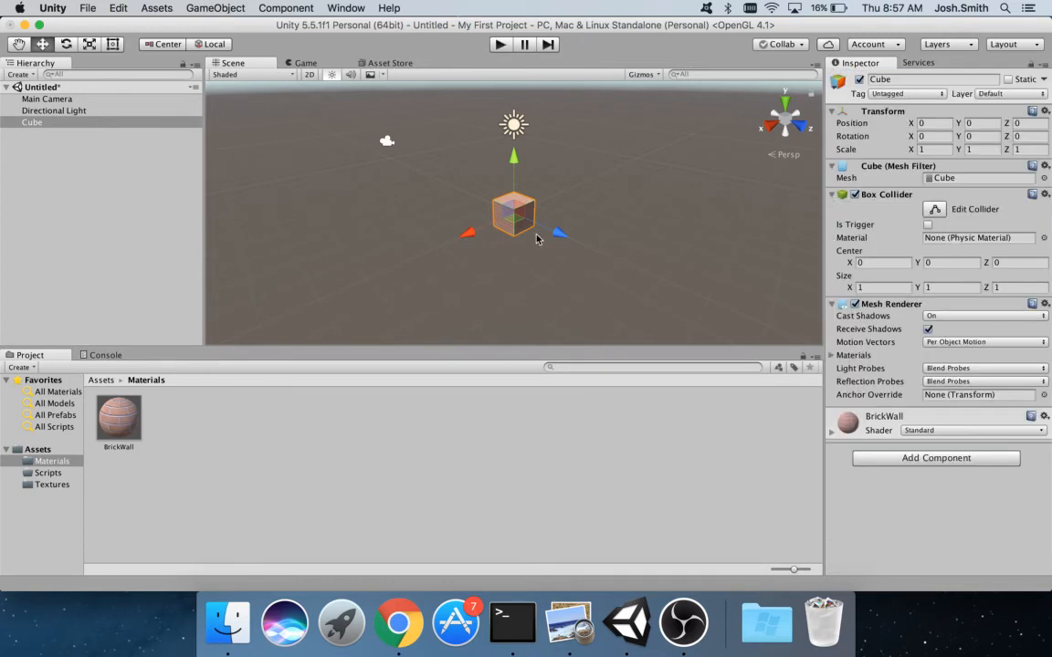
- Move the Main Camera to 1.59, 0.16, -3.05, checking the angled close-up in Game view
{"action": "left_click", "coordinate": [290, 63]}
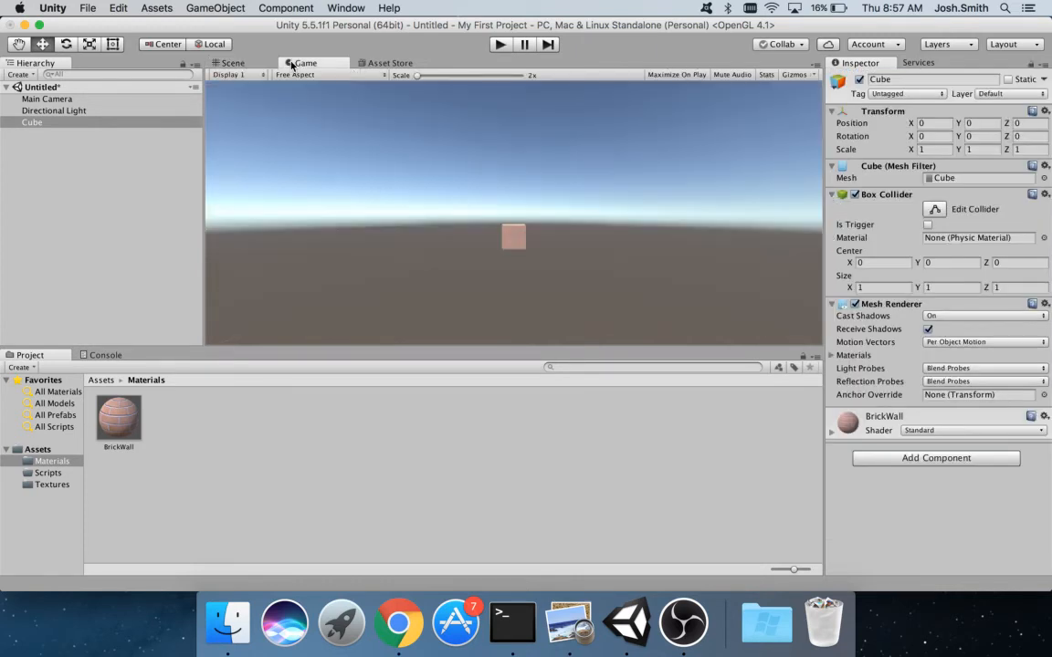
{"action": "left_click", "coordinate": [214, 63]}
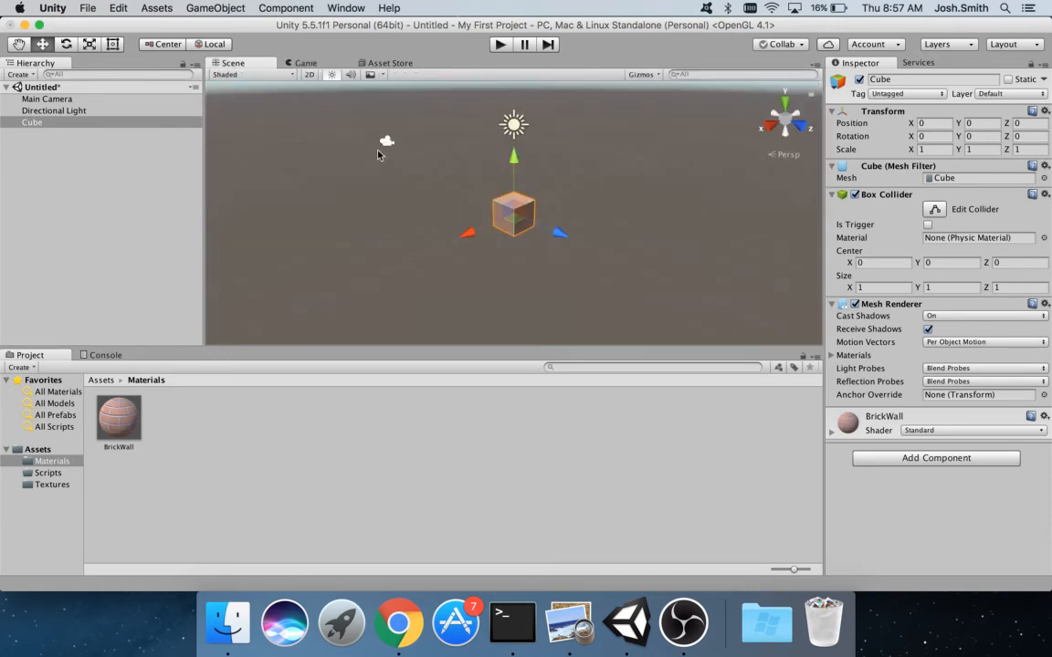
{"action": "left_click", "coordinate": [387, 144]}
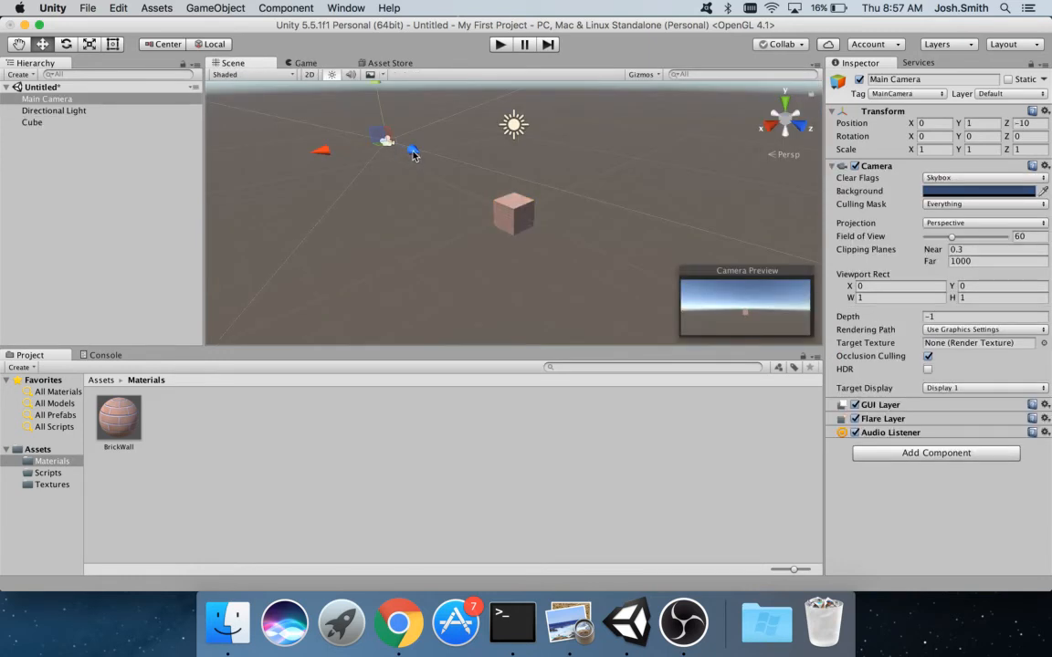
{"action": "left_click_drag", "start_coordinate": [439, 170], "coordinate": [458, 188]}
{"action": "left_click_drag", "start_coordinate": [454, 109], "coordinate": [456, 131]}
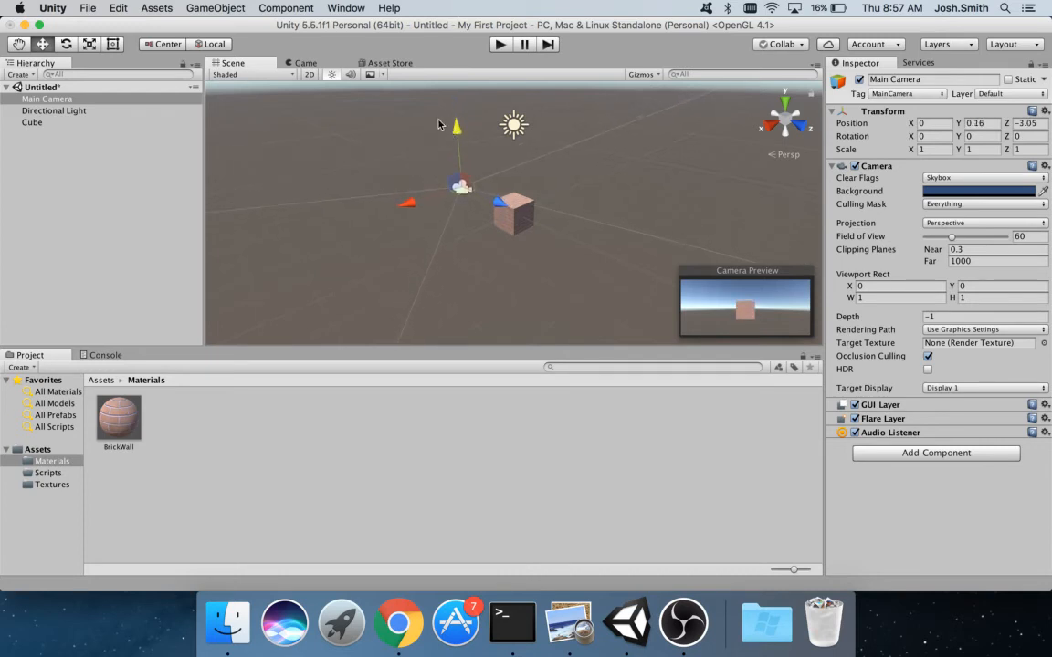
{"action": "left_click", "coordinate": [294, 63]}
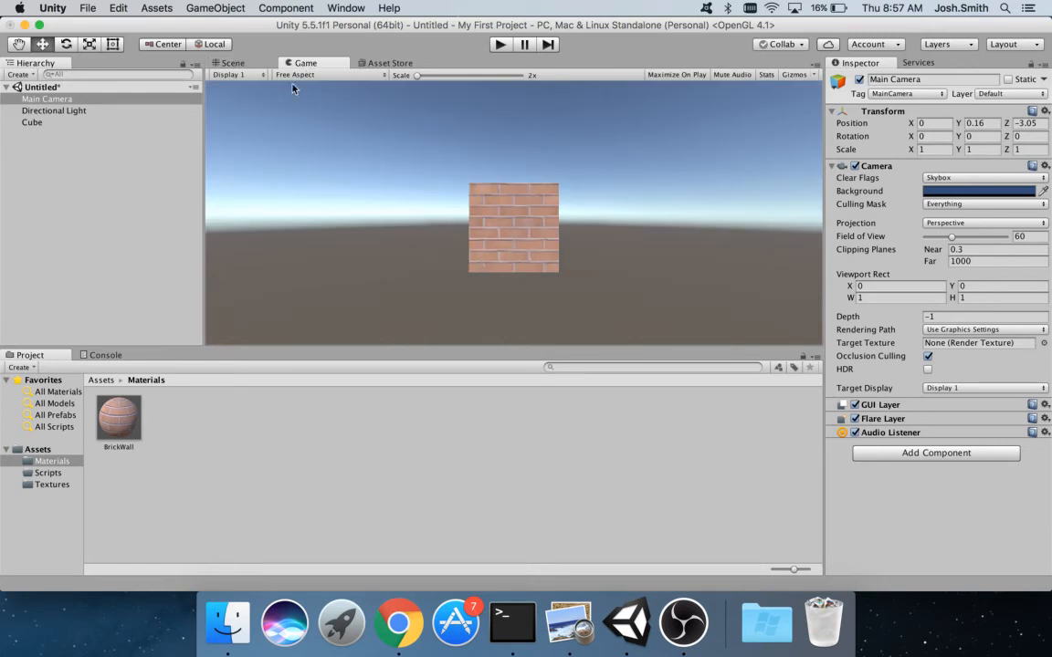
{"action": "left_click", "coordinate": [221, 62]}
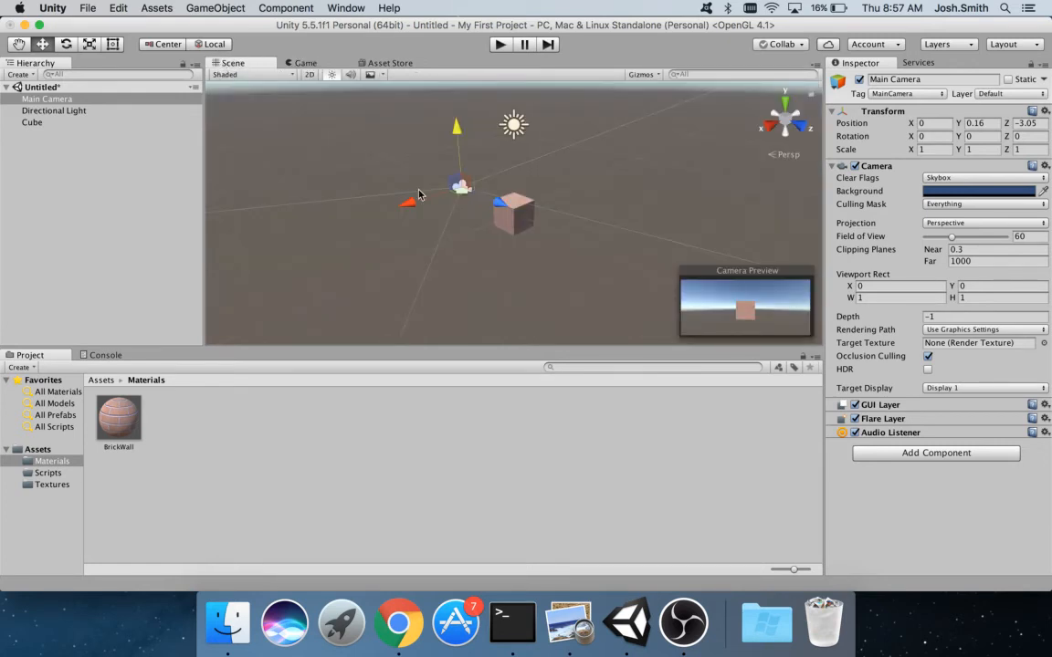
{"action": "left_click_drag", "start_coordinate": [412, 212], "coordinate": [392, 247]}
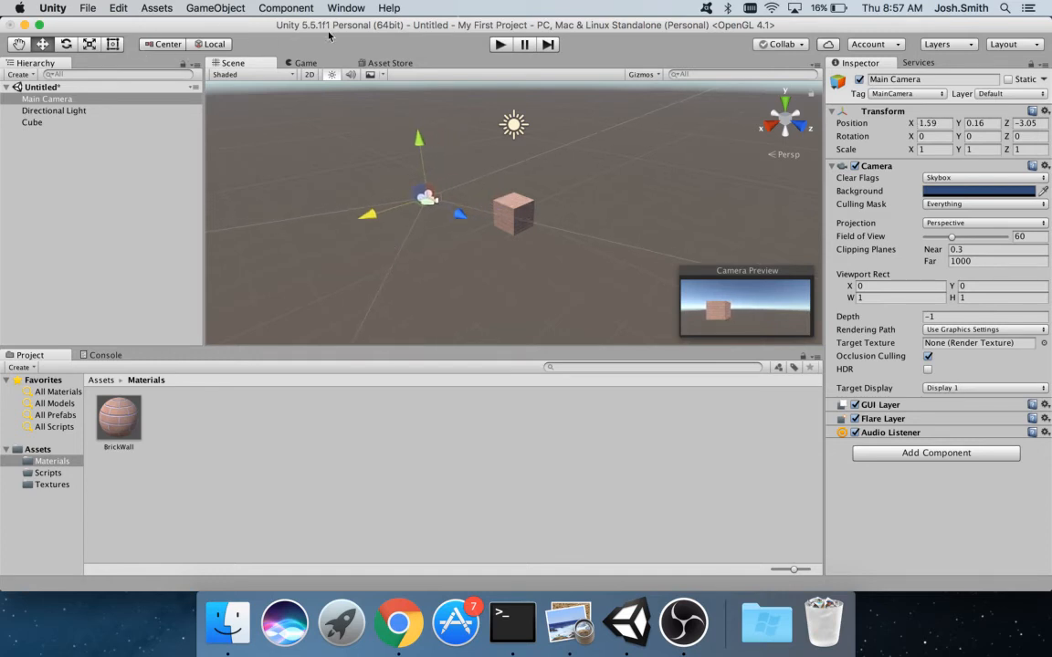
{"action": "left_click", "coordinate": [306, 63]}
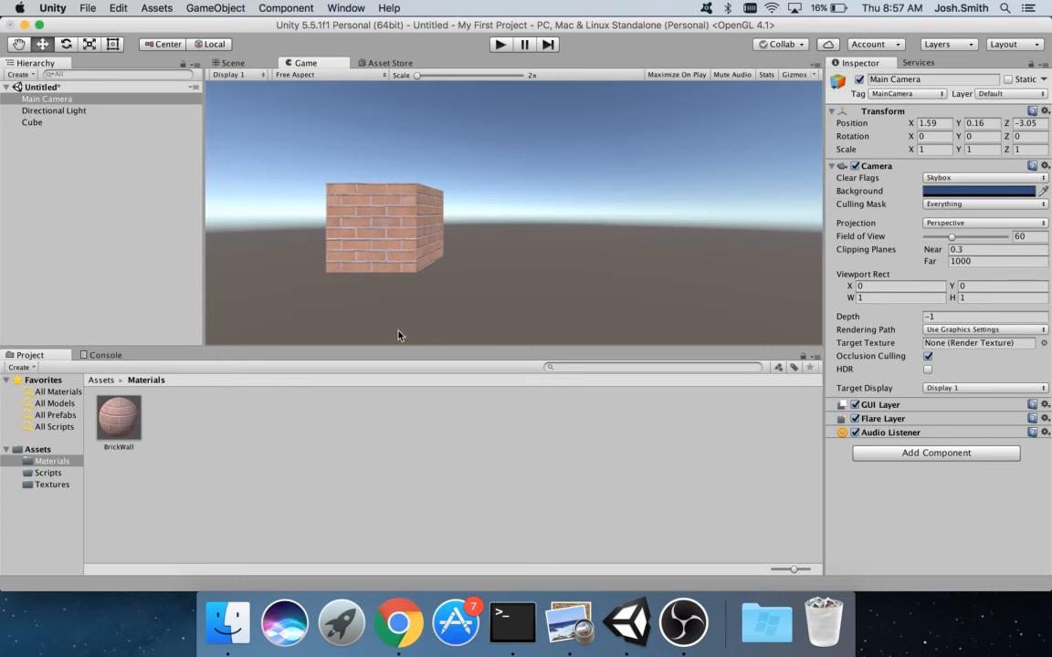
- Select the BrickWall material and open the texture chooser for its Normal Map slot
{"action": "left_click", "coordinate": [53, 123]}
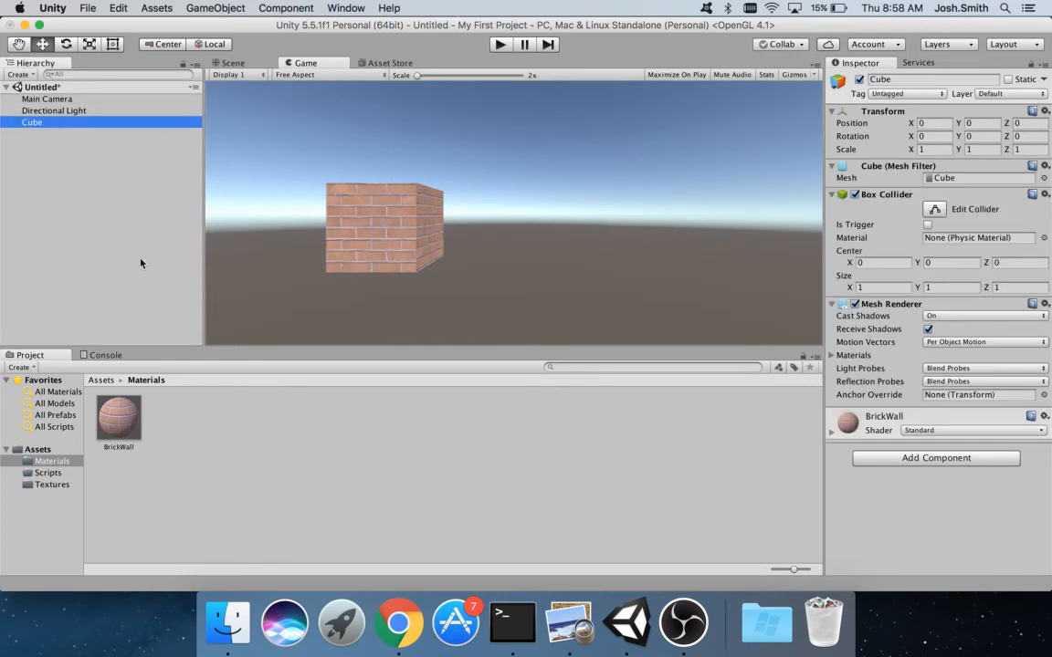
{"action": "left_click", "coordinate": [119, 418]}
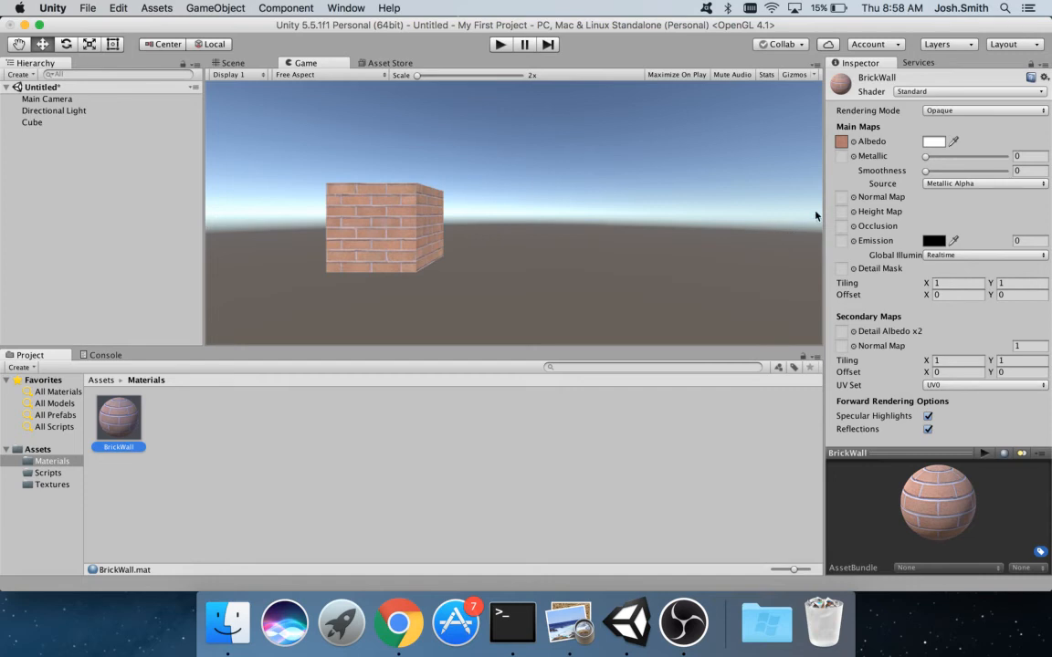
{"action": "left_click", "coordinate": [846, 200]}
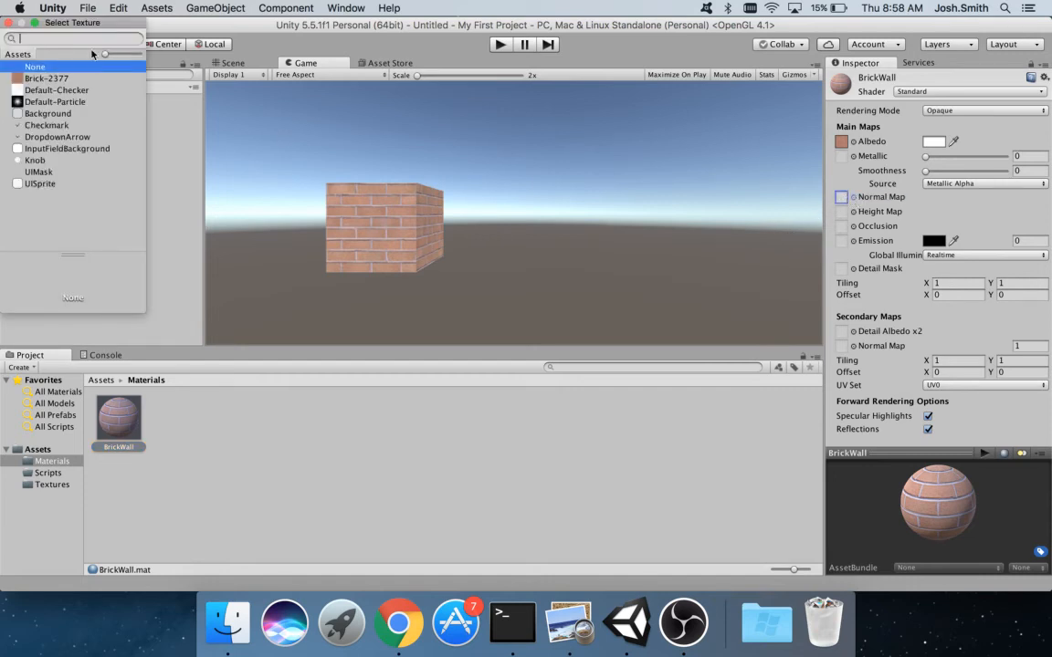
- Try Brick-2377, Default-Checker and Default-Particle as BrickWall's normal map, then set it back to None
{"action": "left_click", "coordinate": [48, 79]}
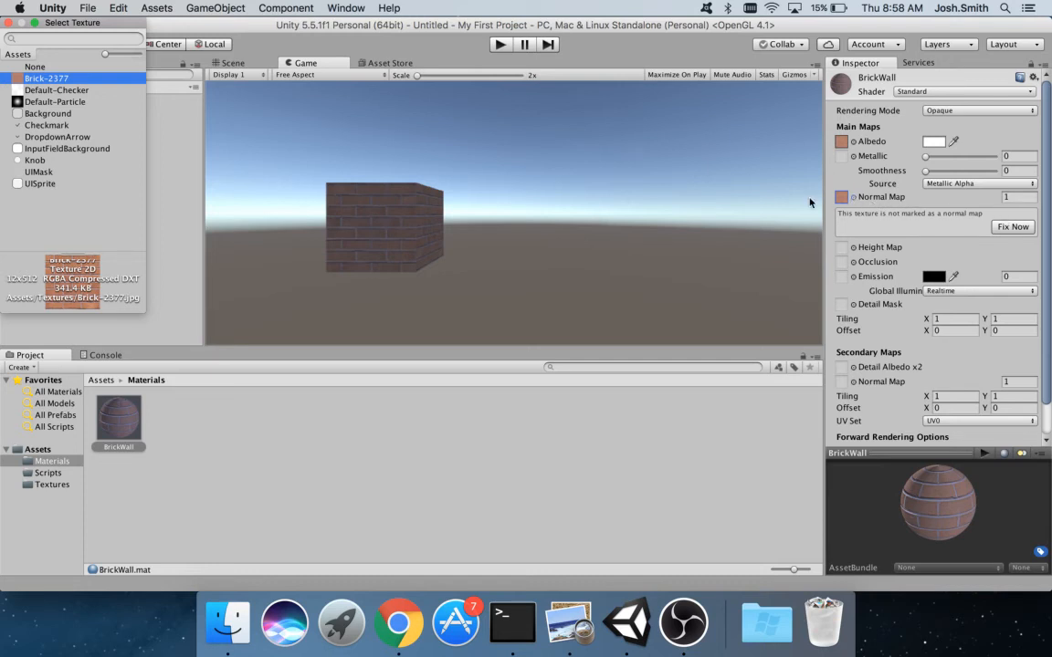
{"action": "left_click", "coordinate": [842, 198]}
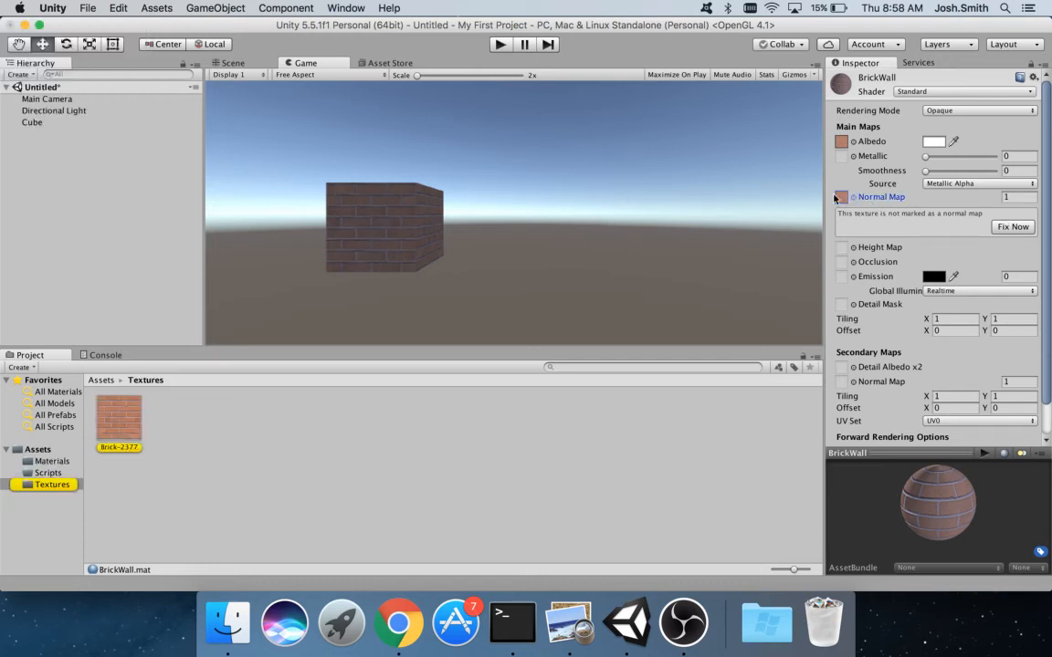
{"action": "left_click", "coordinate": [854, 199]}
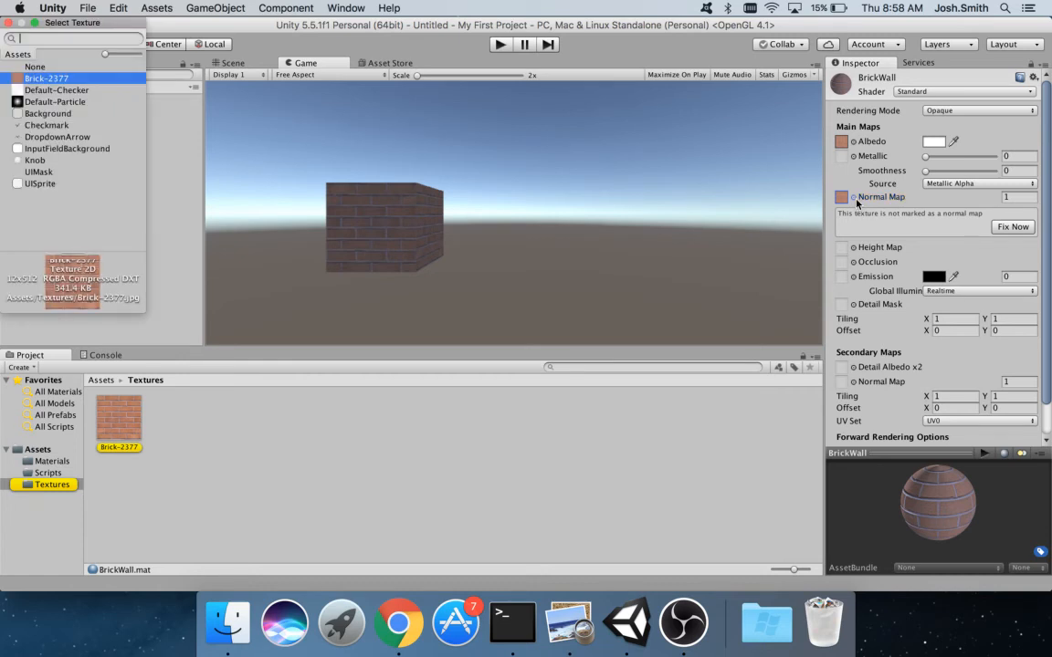
{"action": "left_click", "coordinate": [39, 67]}
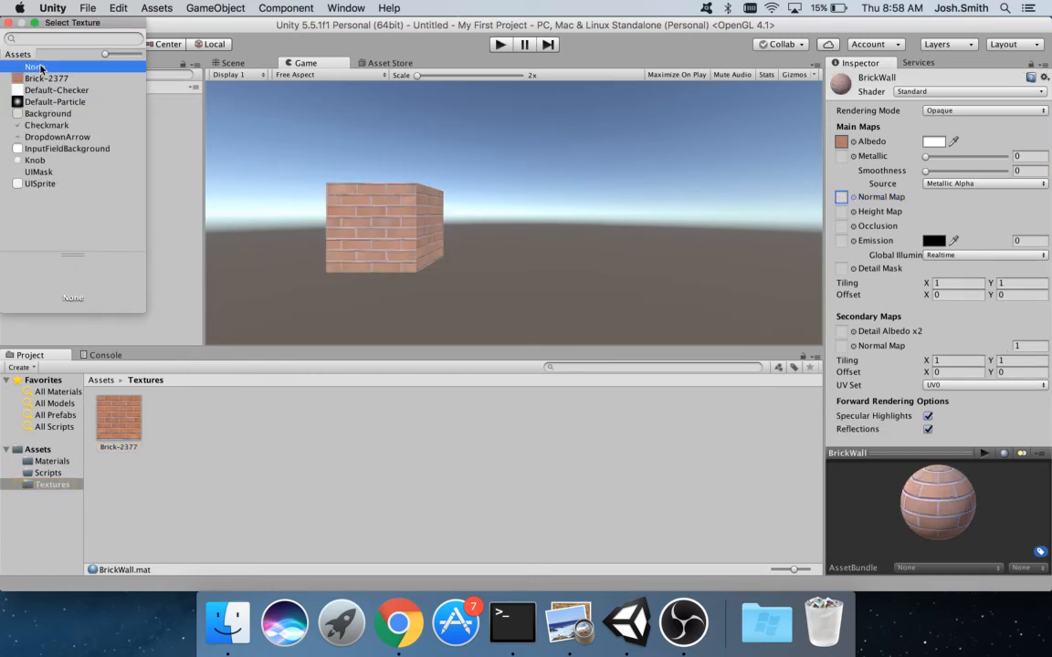
{"action": "left_click", "coordinate": [40, 89]}
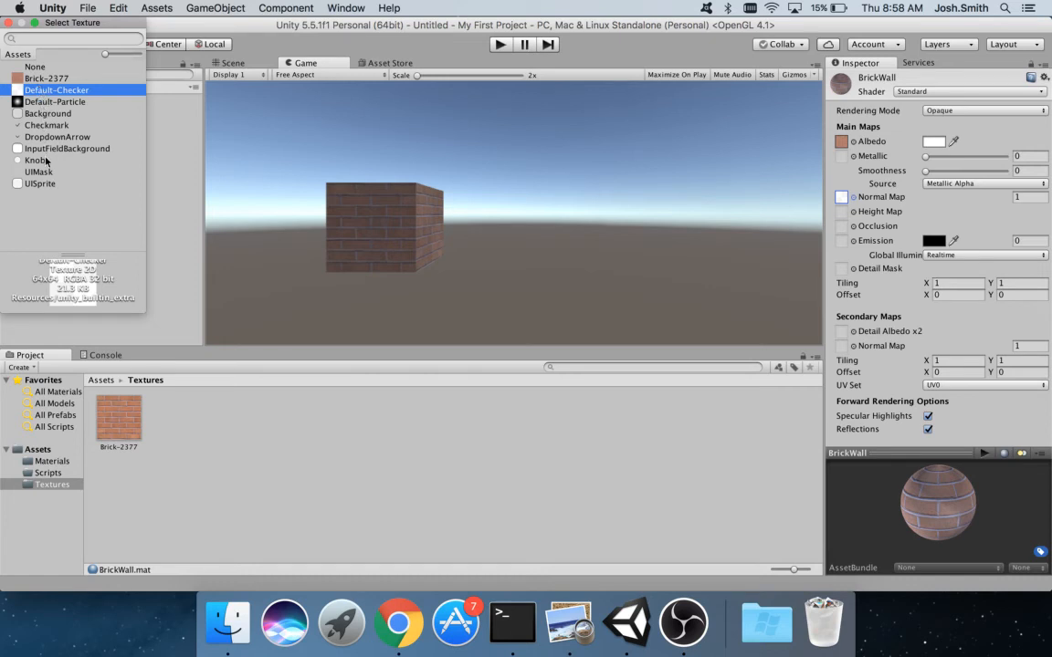
{"action": "left_click", "coordinate": [49, 101]}
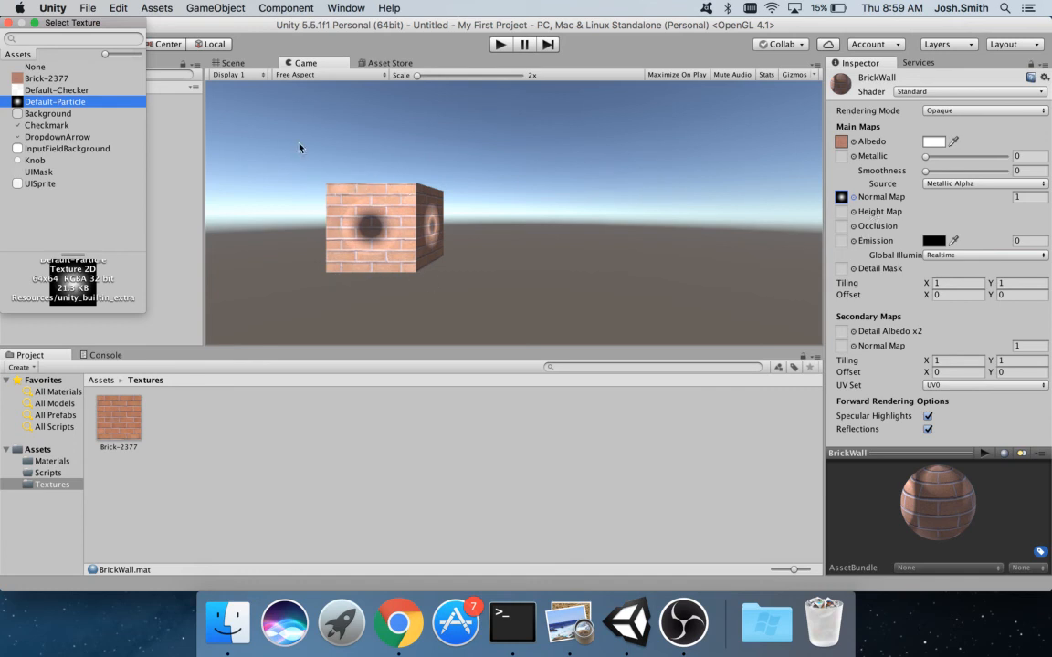
{"action": "left_click", "coordinate": [39, 66]}
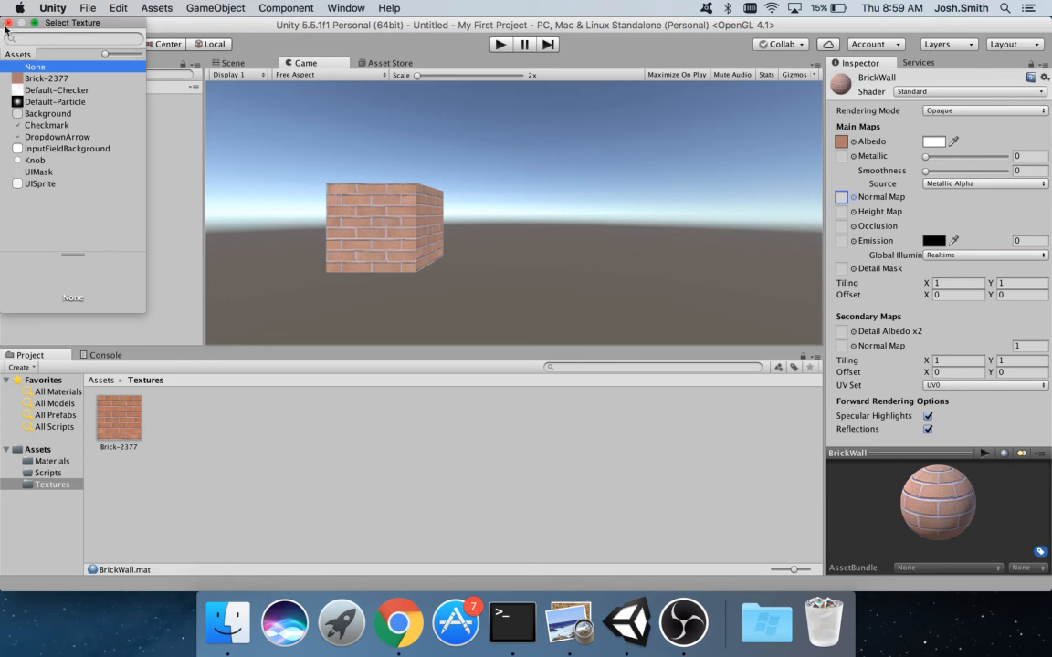
- Close the Select Texture window with BrickWall's Normal Map slot left empty
{"action": "left_click", "coordinate": [8, 22]}
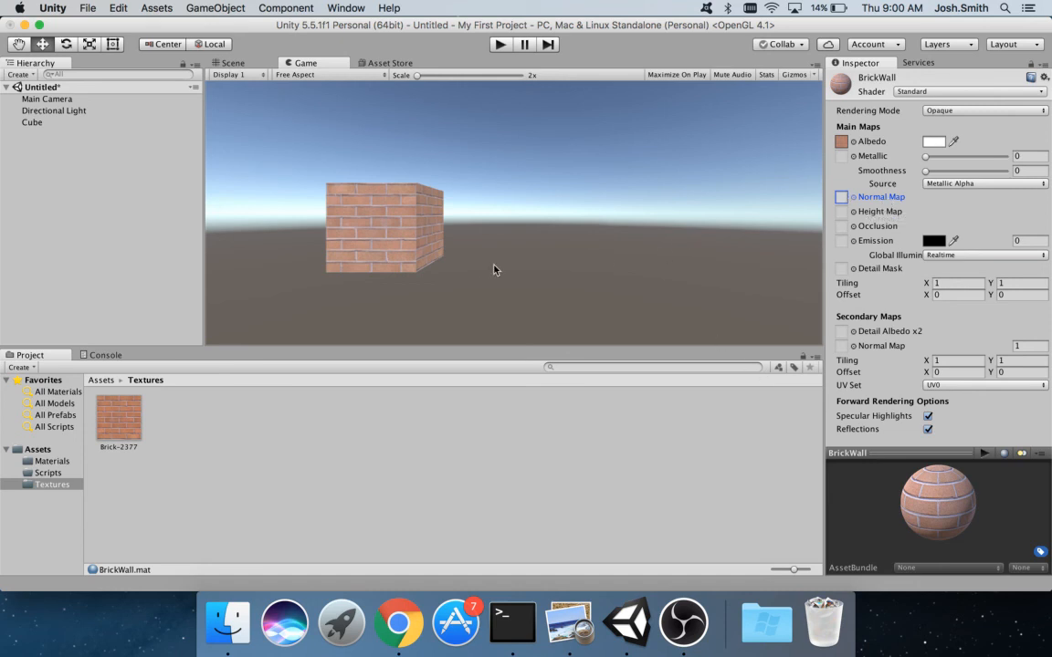
- View Brick-2377's import settings, then select the BrickWall material in the Materials folder
{"action": "left_click", "coordinate": [130, 415]}
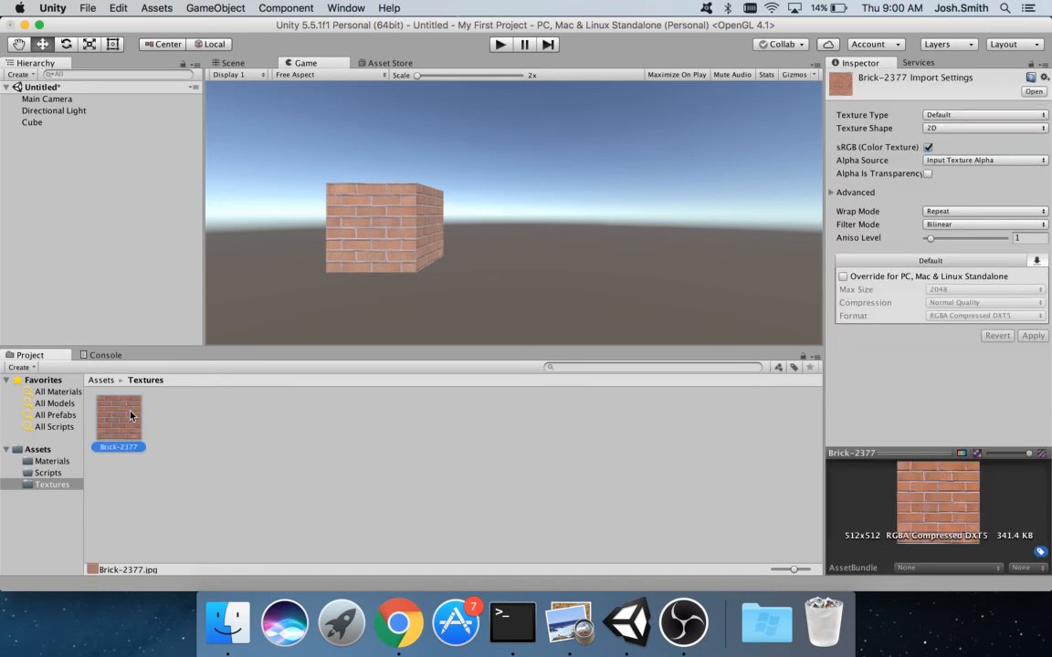
{"action": "left_click", "coordinate": [52, 461]}
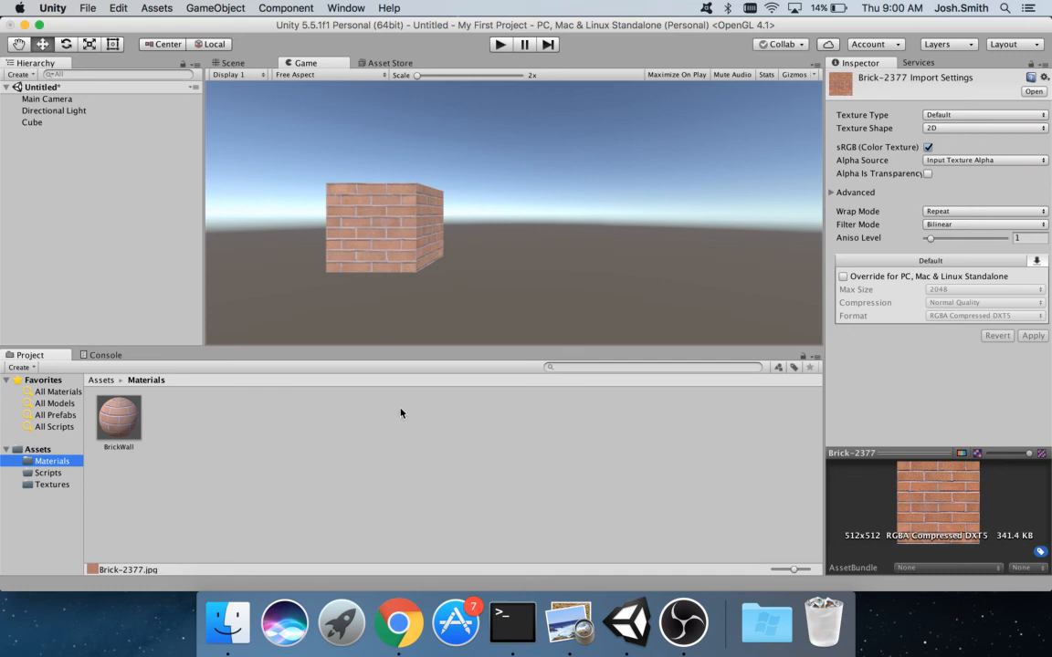
{"action": "left_click", "coordinate": [125, 431]}
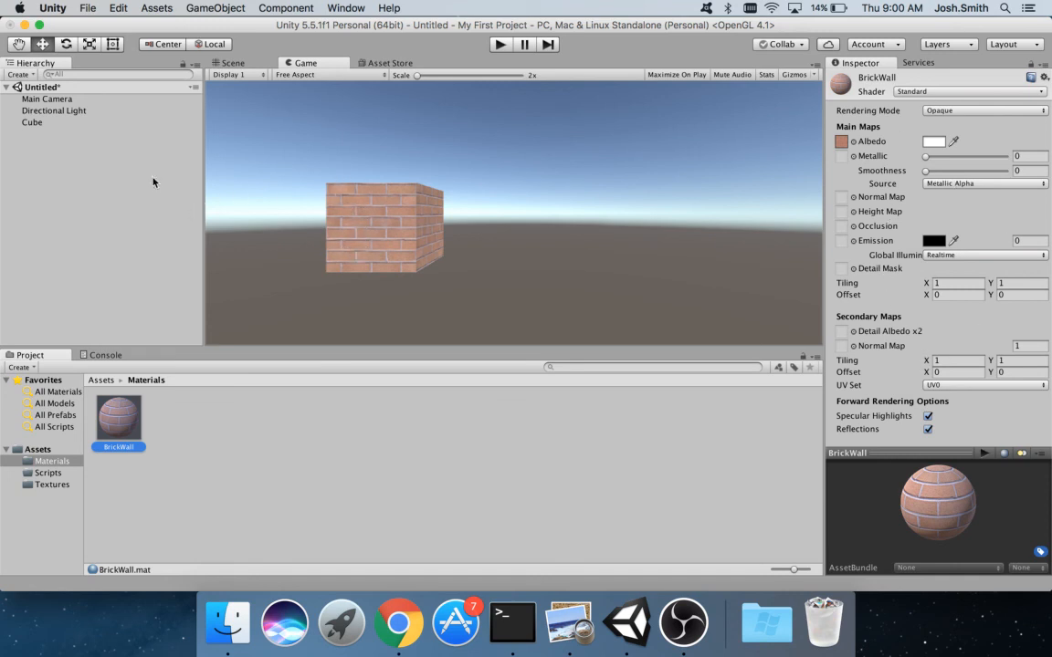
{"action": "left_click", "coordinate": [360, 237]}
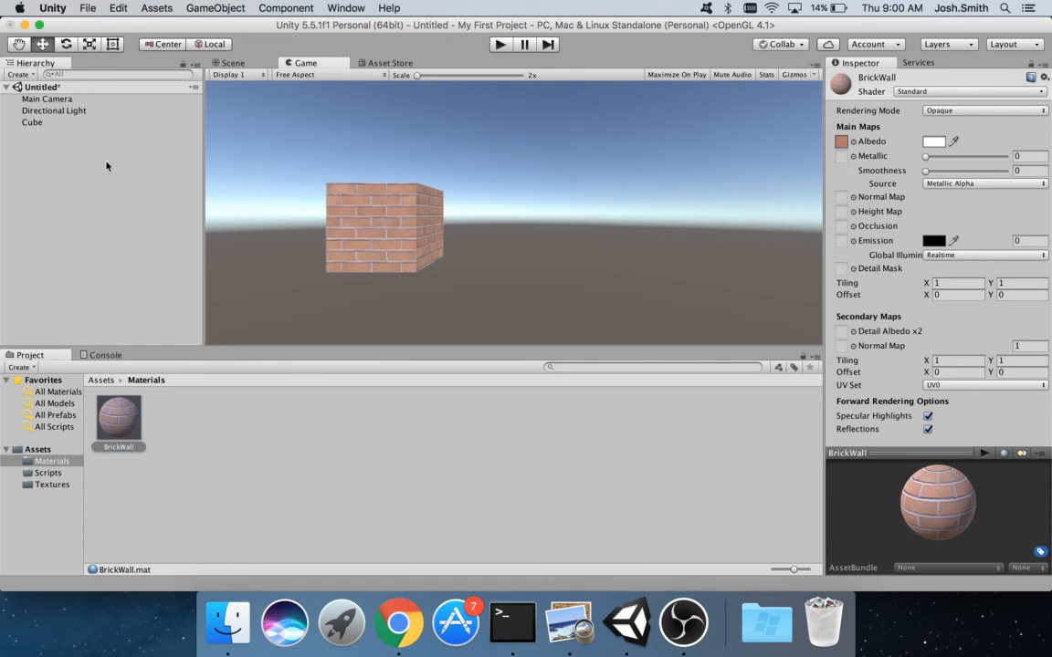
{"action": "left_click", "coordinate": [27, 121]}
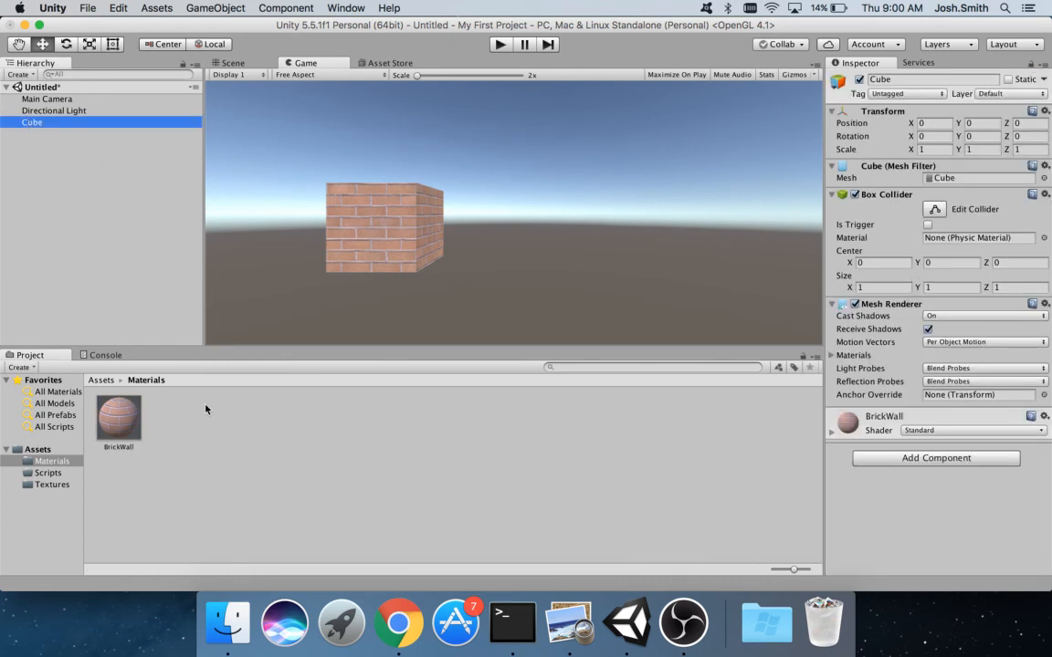
{"action": "left_click", "coordinate": [119, 418]}
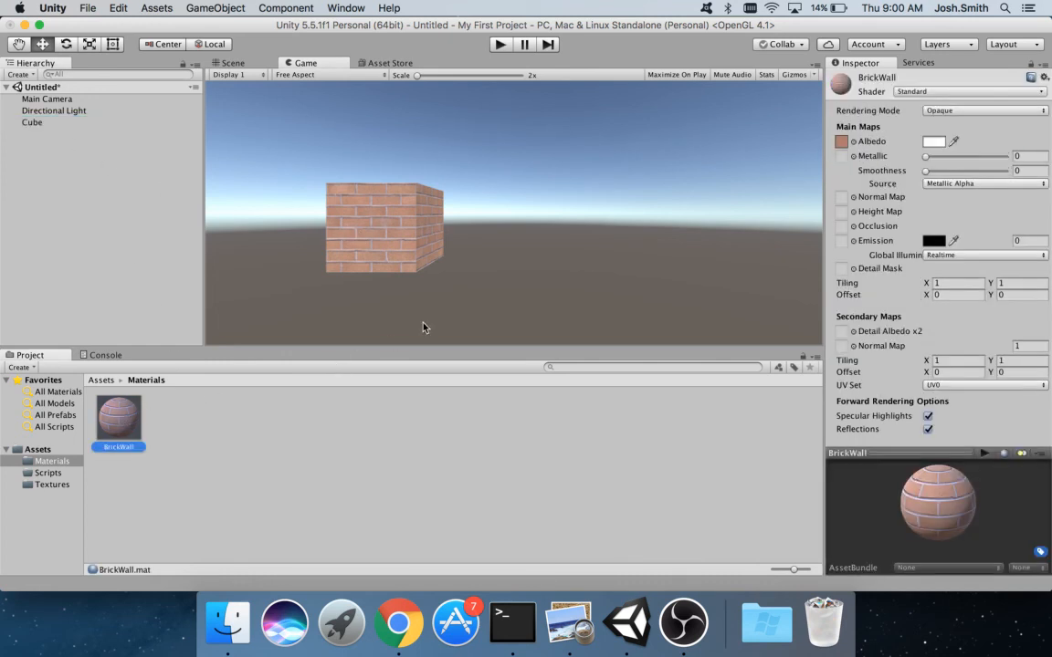